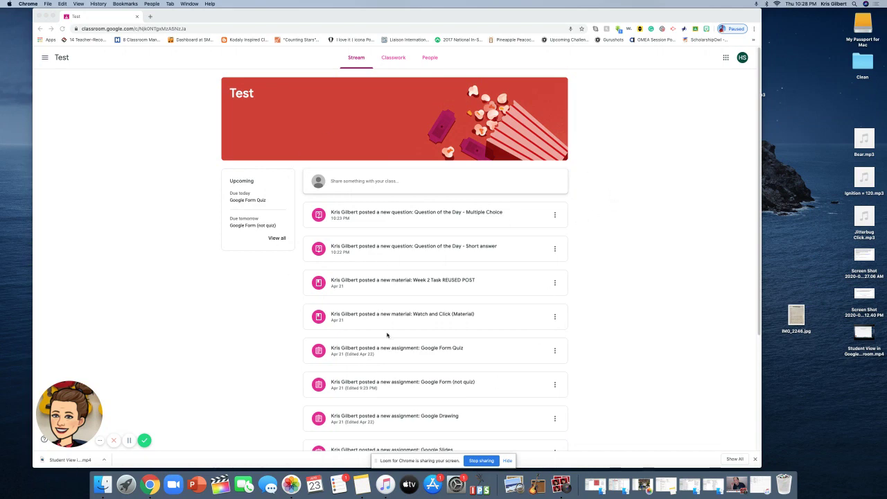
Scroll the Test class Stream, then go to the Classwork page listing all assignments and quizzes.
scroll(400, 328, down, 5)
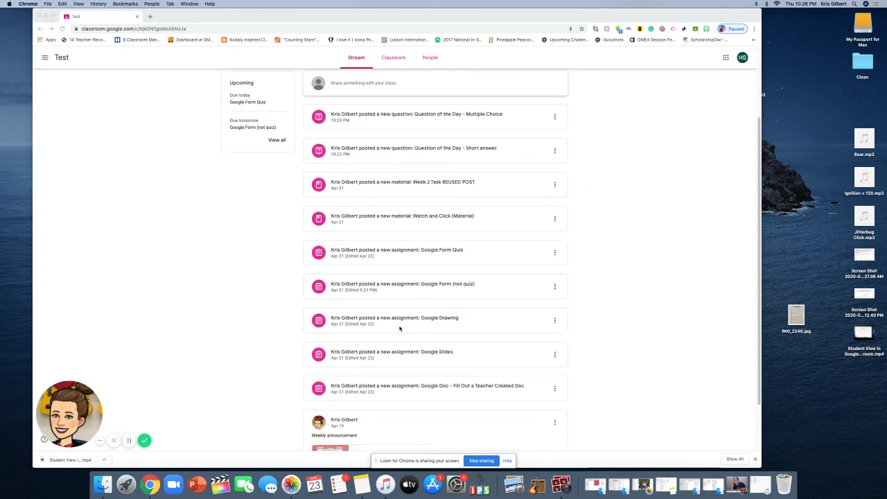
scroll(399, 328, up, 5)
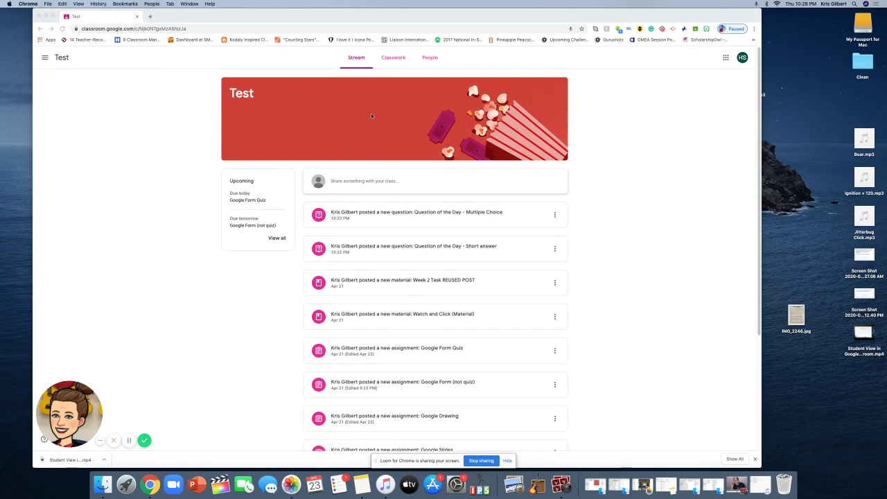
click(393, 59)
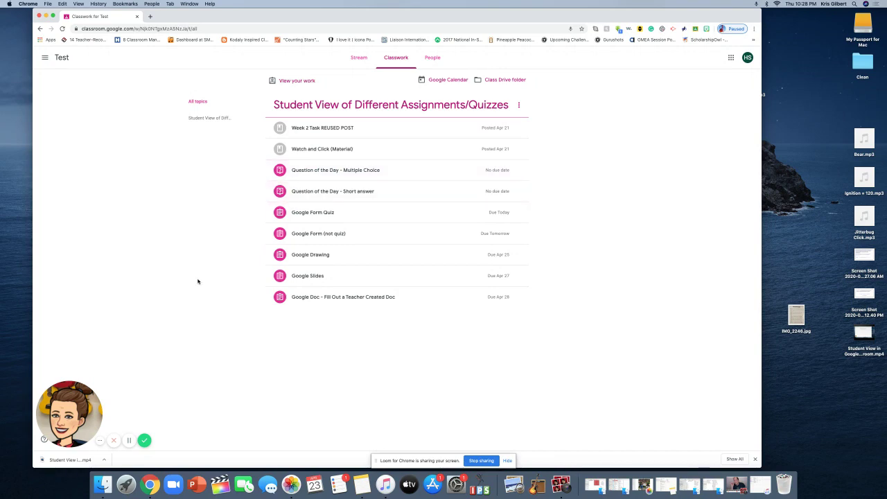
Expand the 'Google Doc - Fill Out a Teacher Created Doc' post and open its full assignment page.
click(317, 298)
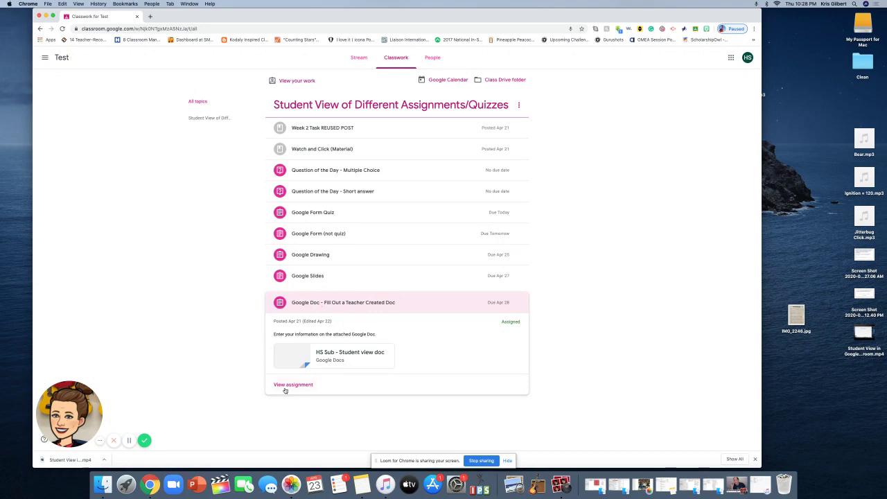
click(284, 388)
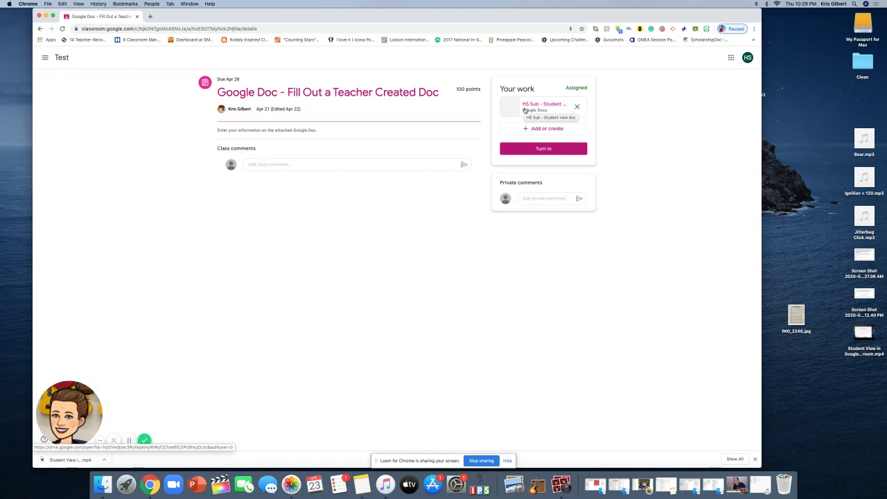
In the attached student doc, replace the old sentence with 'My name is' plus the student's name.
click(540, 107)
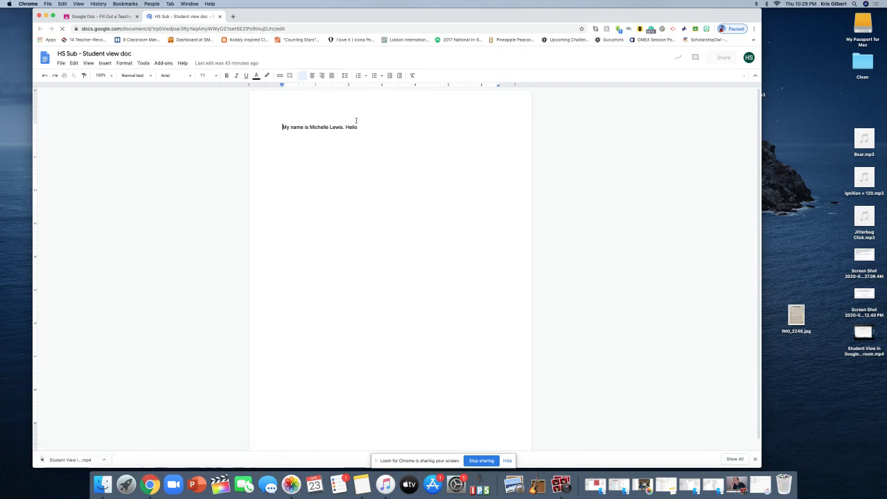
drag(359, 127, 283, 126)
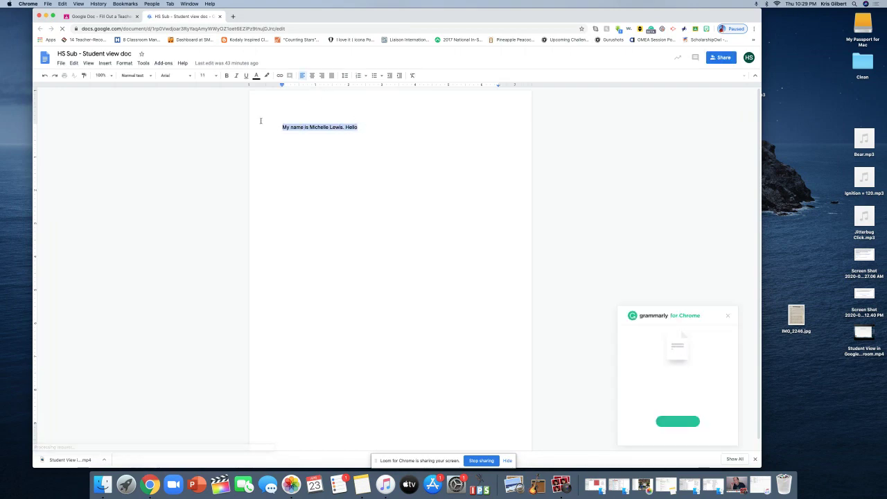
text(My nam)
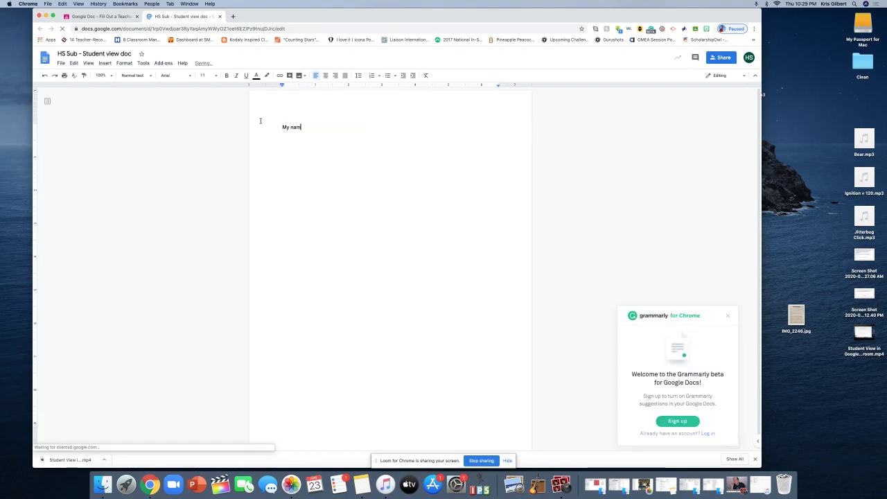
text(e is )
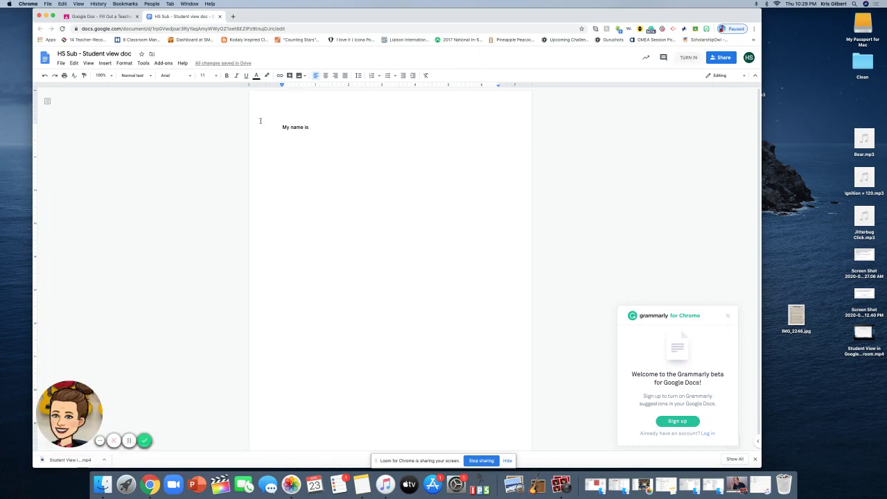
mouse_move(205, 64)
click(728, 316)
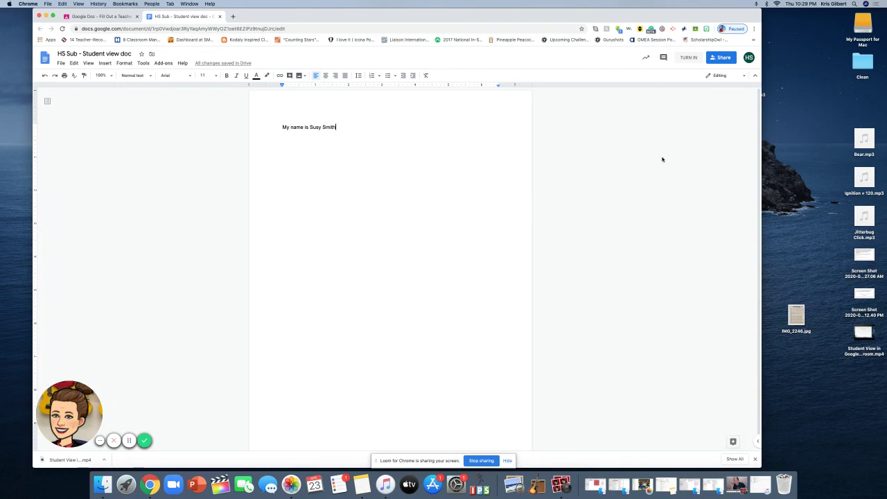
click(100, 16)
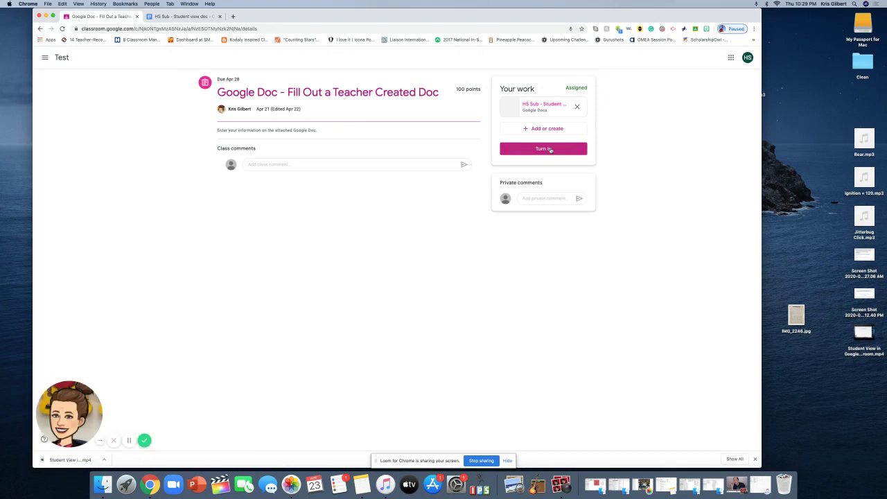
Try turning in from the doc's own Turn in button, then cancel that confirmation.
click(183, 16)
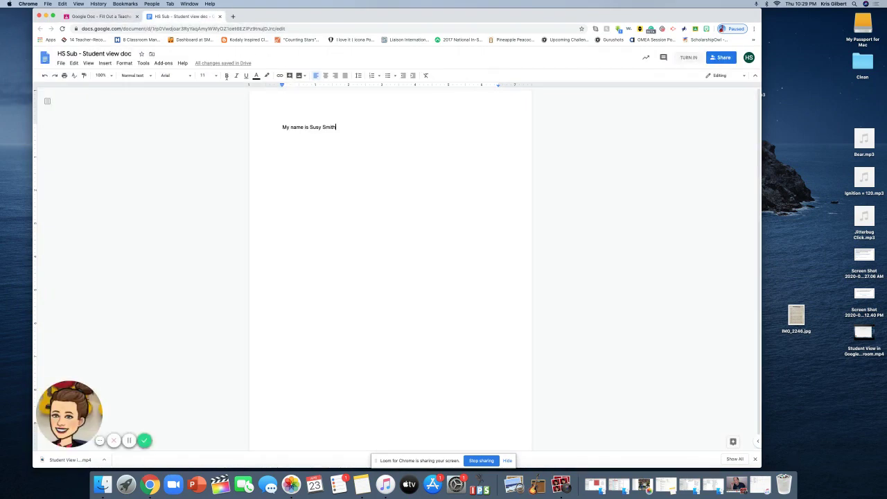
click(118, 16)
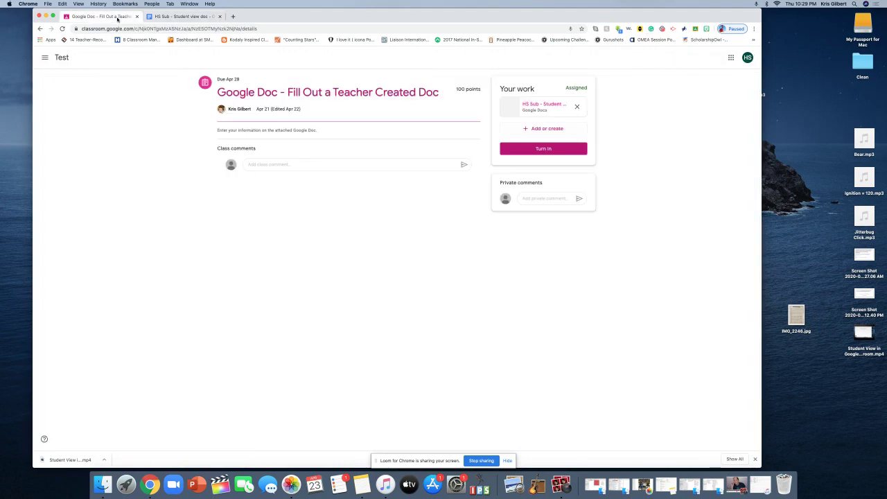
click(179, 16)
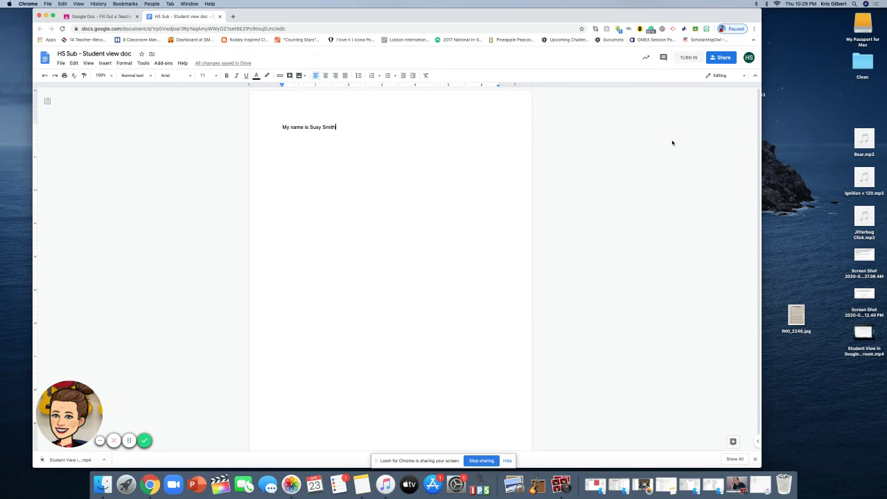
click(685, 58)
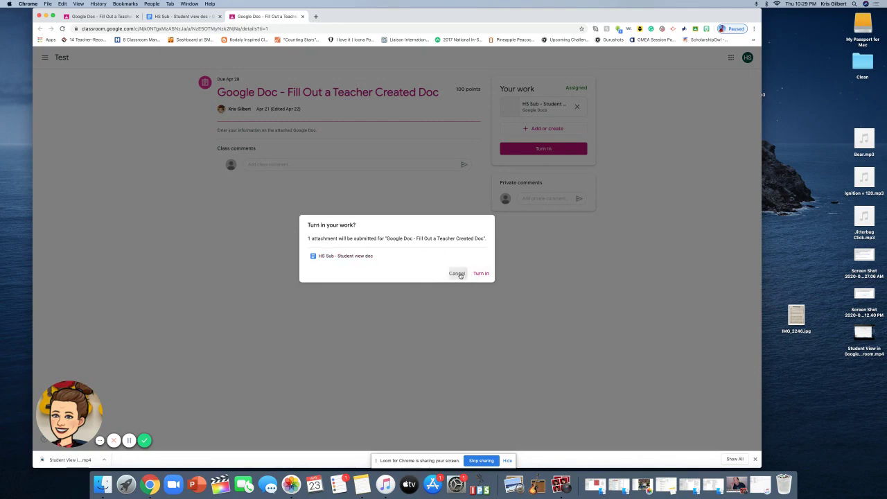
click(457, 273)
On the Classroom assignment page, start turning in the Google Doc assignment.
click(116, 17)
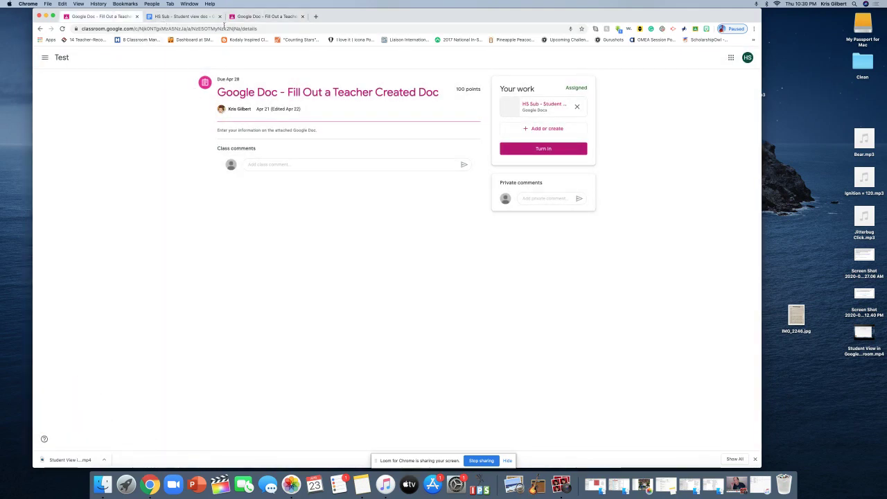
click(166, 17)
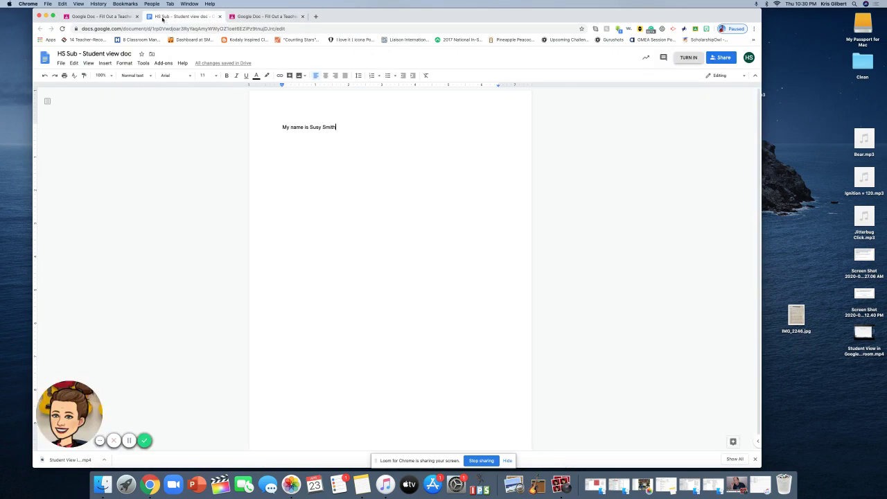
click(104, 17)
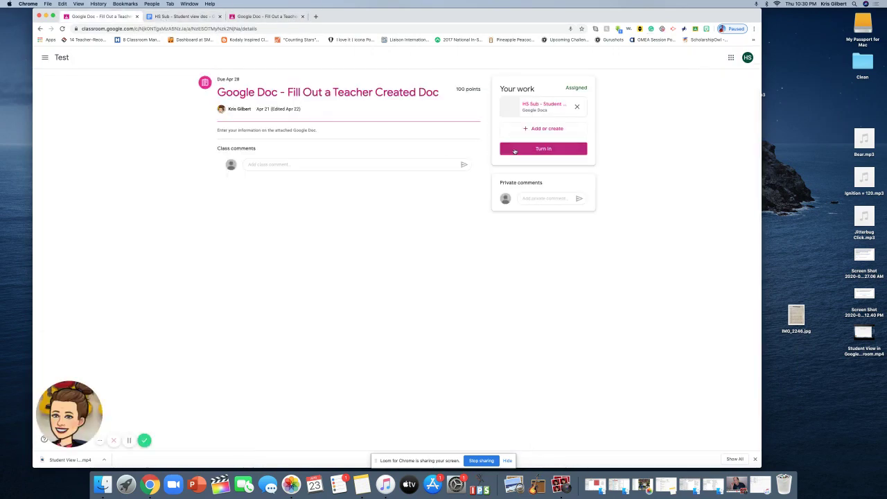
click(180, 16)
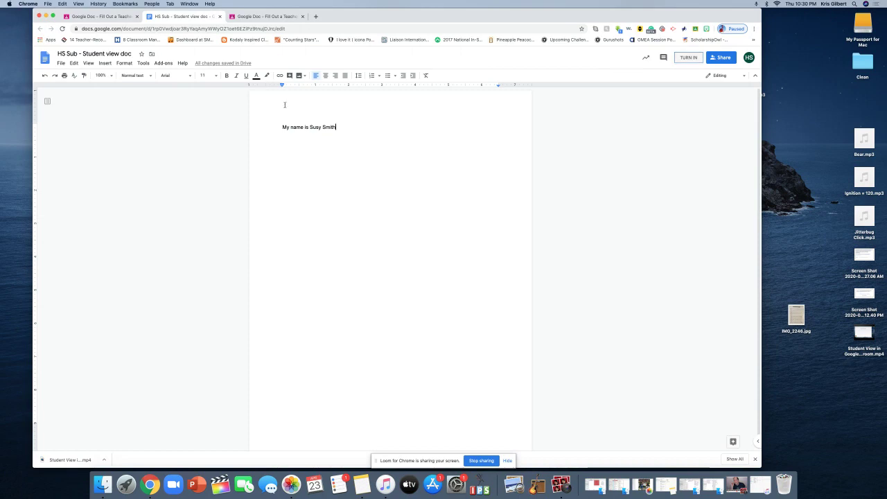
click(104, 17)
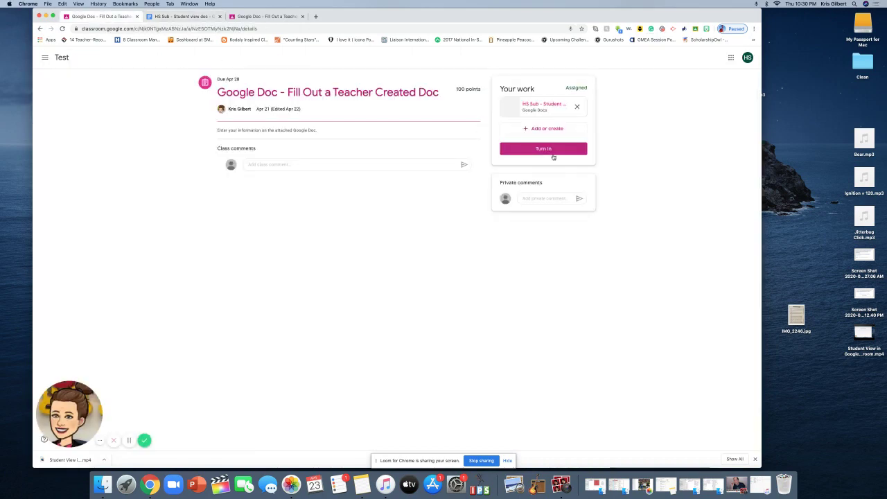
click(553, 150)
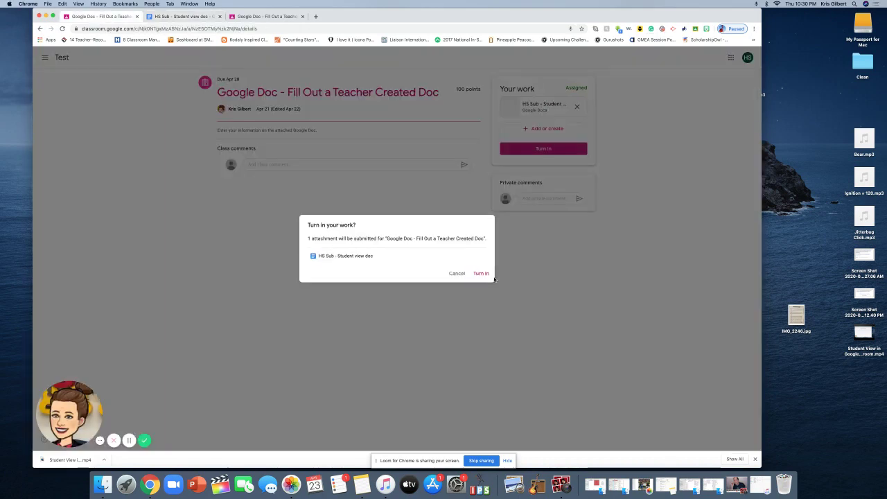
Confirm submitting 'HS Sub - Student view doc' and return to the Test class Stream.
click(482, 274)
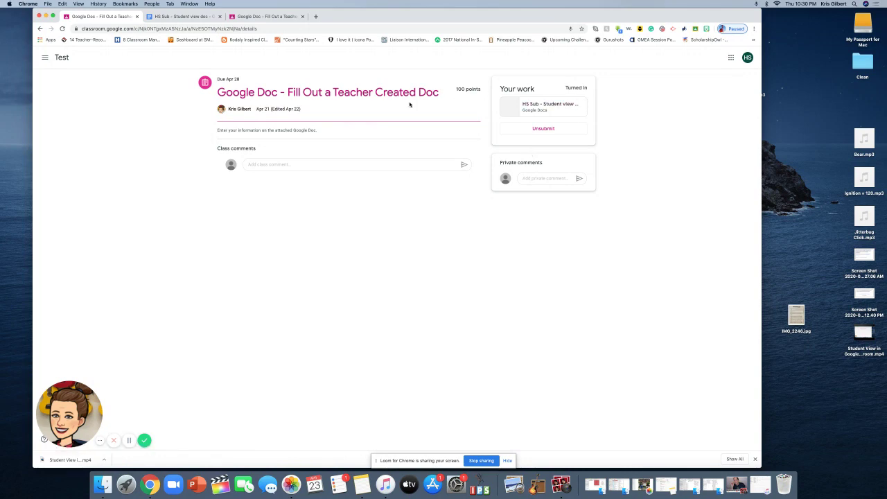
click(62, 64)
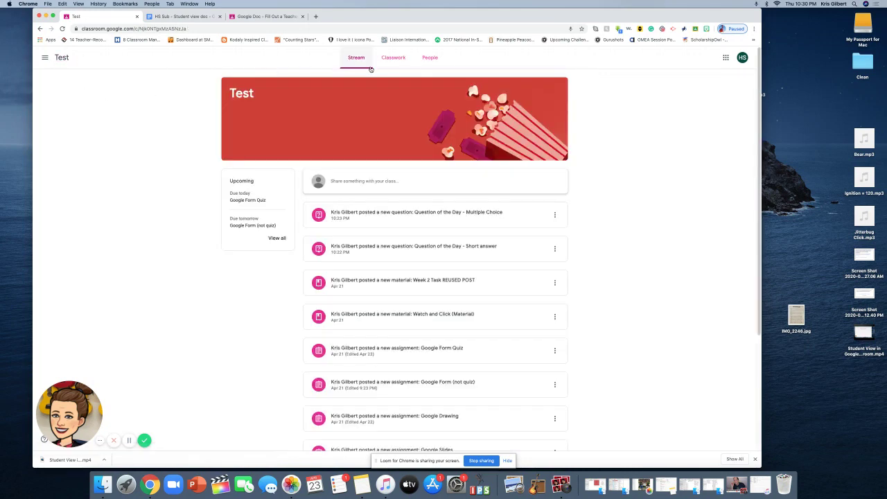
From Classwork, expand the Google Slides post and open its full assignment page.
click(396, 58)
click(303, 282)
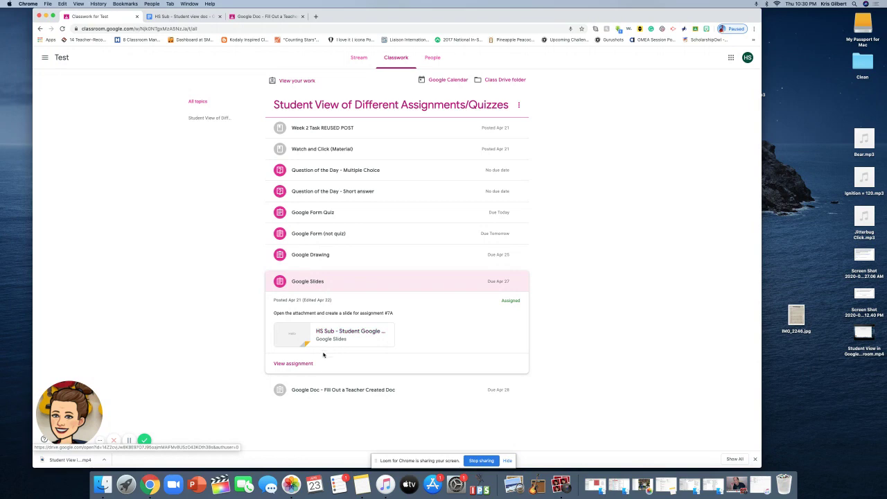
click(294, 365)
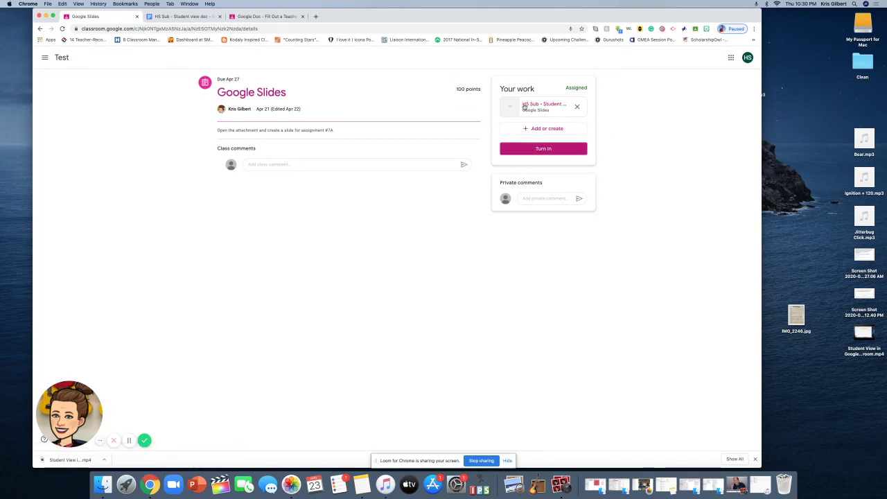
Open 'HS Sub - Student Google Slides' and change its title from Hello to Goodbye.
click(520, 110)
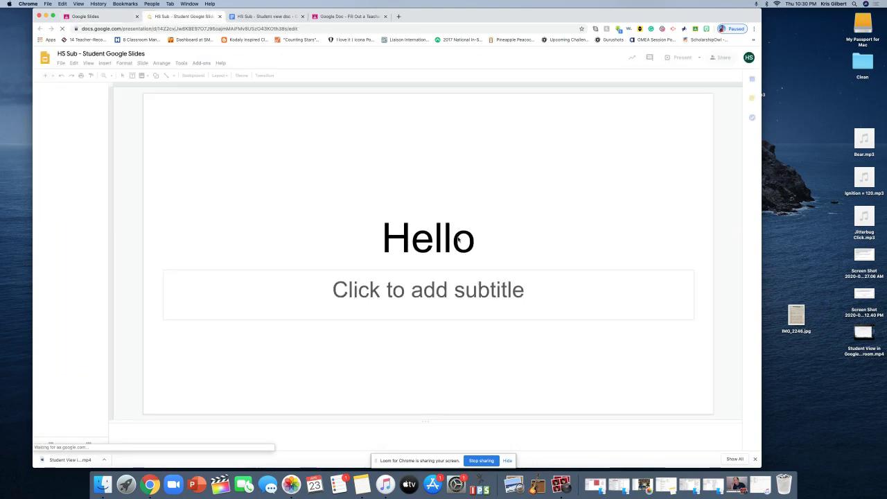
double_click(447, 242)
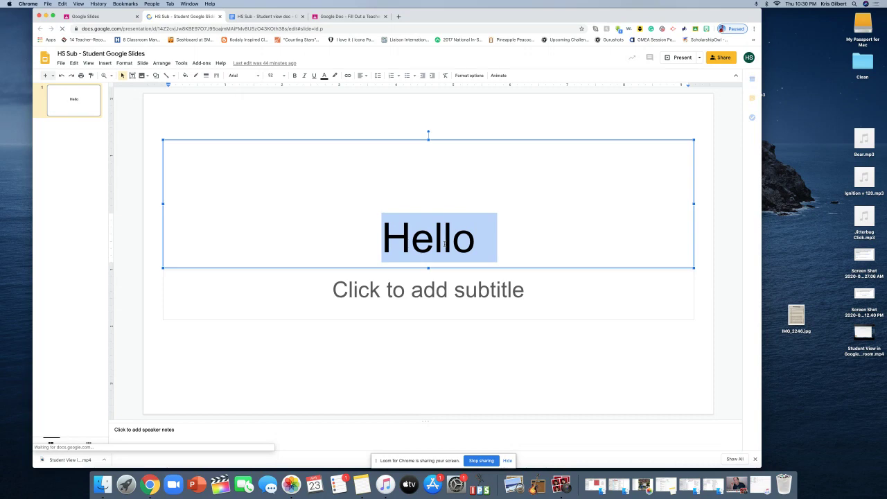
text(Goodbye)
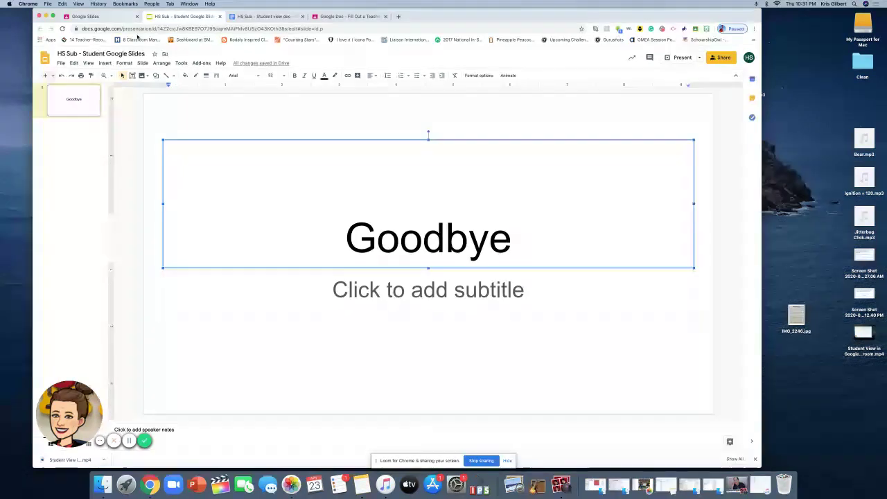
Turn in the Google Slides assignment and return to the class page.
click(104, 15)
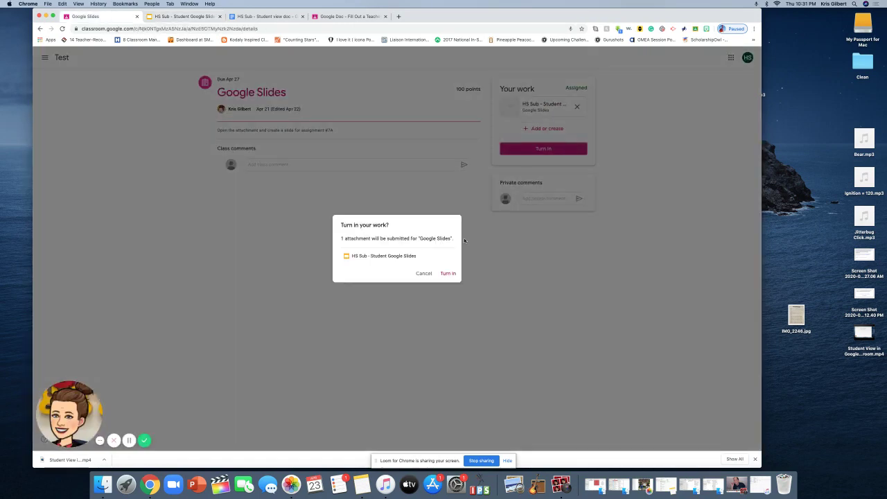
click(448, 273)
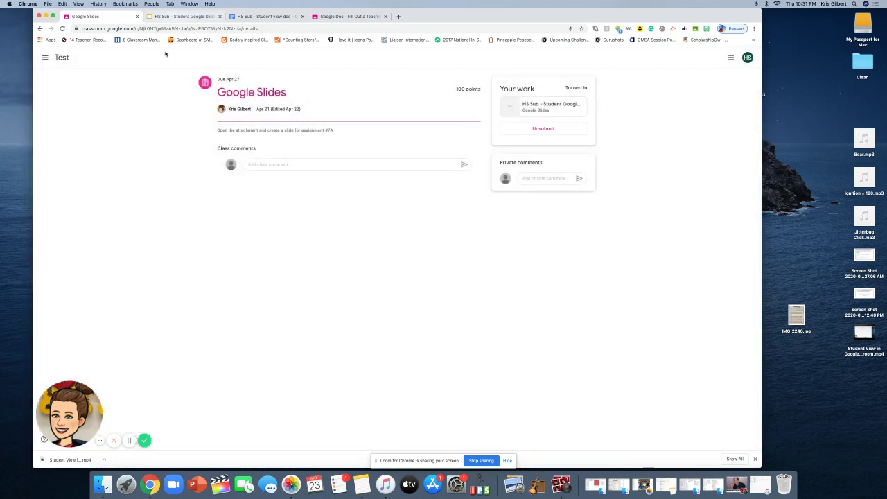
click(61, 59)
Open the Google Drawing assignment's attached 'HS Sub - Untitled drawing' from Classwork.
click(396, 57)
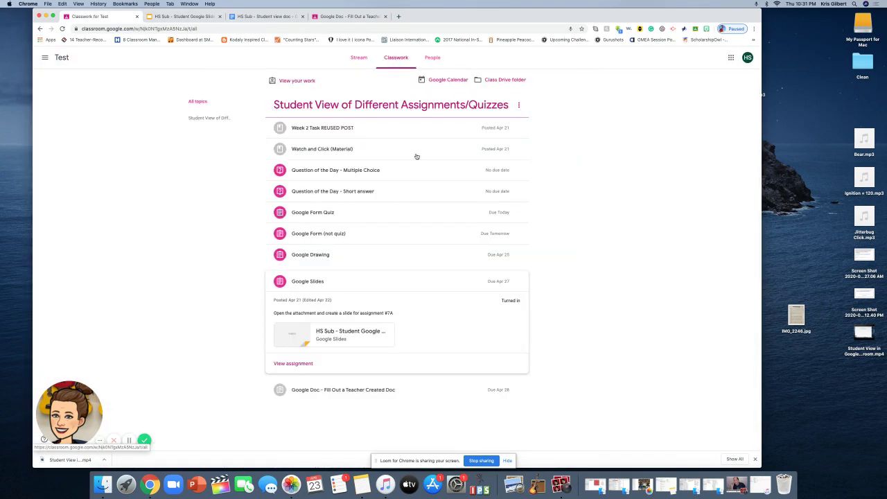
click(334, 257)
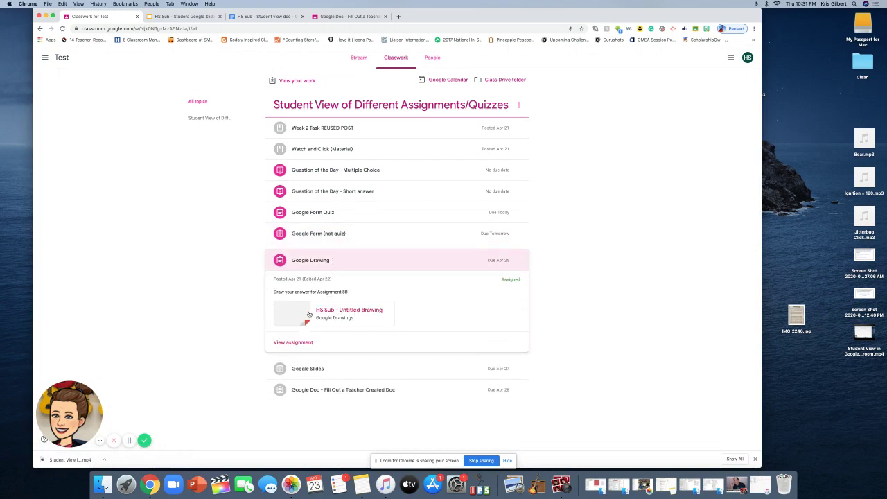
click(294, 343)
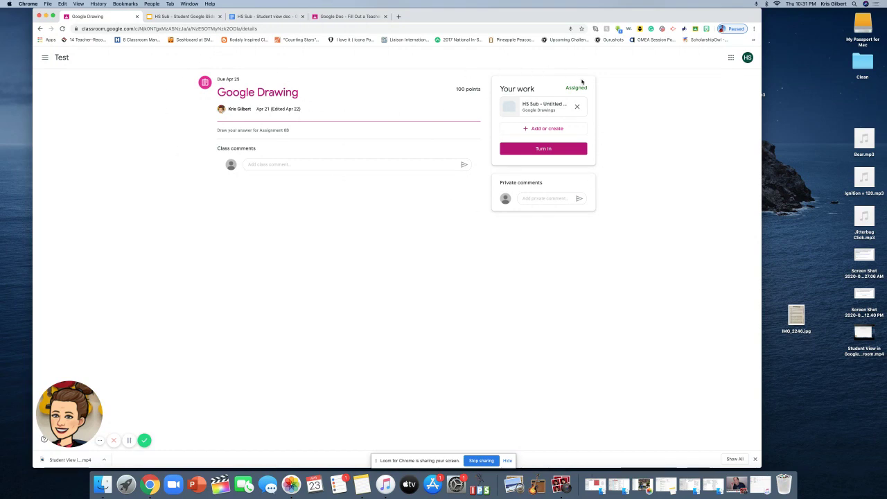
click(546, 111)
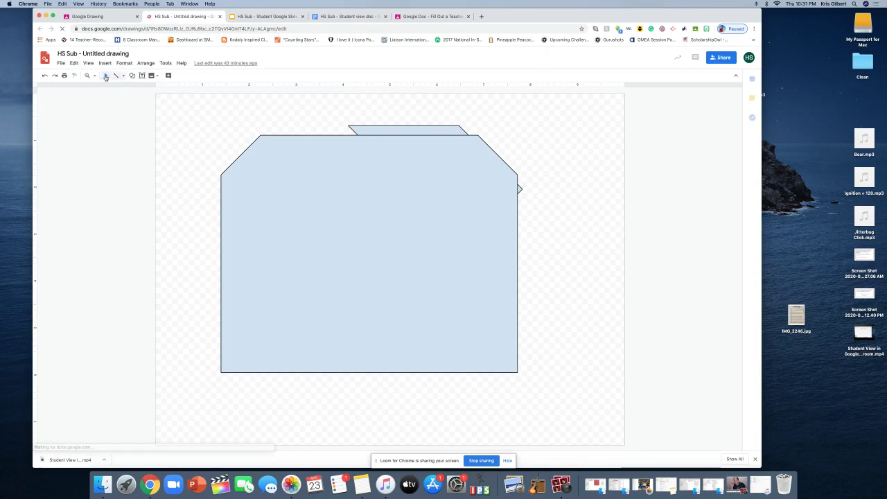
Draw a wave shape over the lower right of the existing blue shape.
click(132, 75)
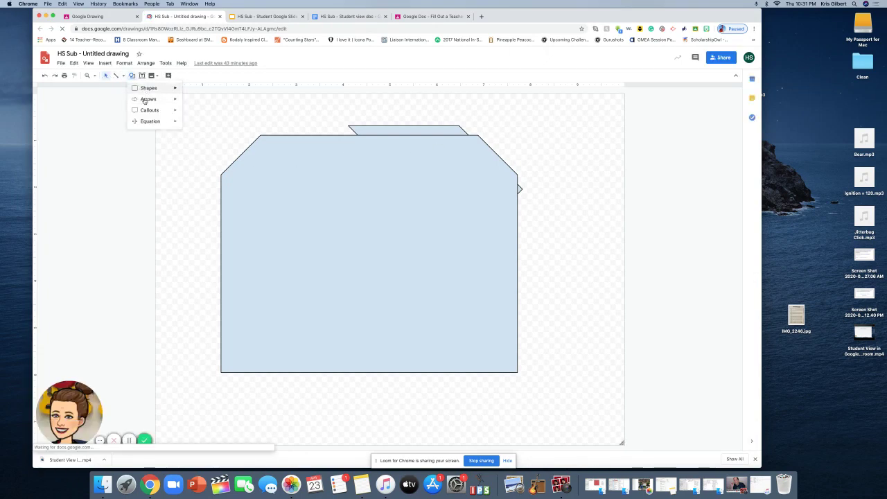
mouse_move(149, 110)
click(201, 128)
drag(299, 198, 590, 363)
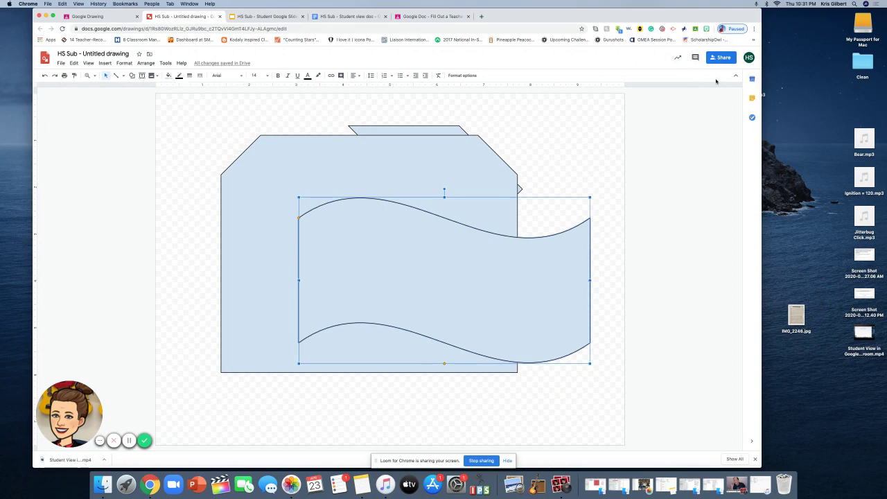
Turn in the Google Drawing assignment from its Classroom page.
click(95, 17)
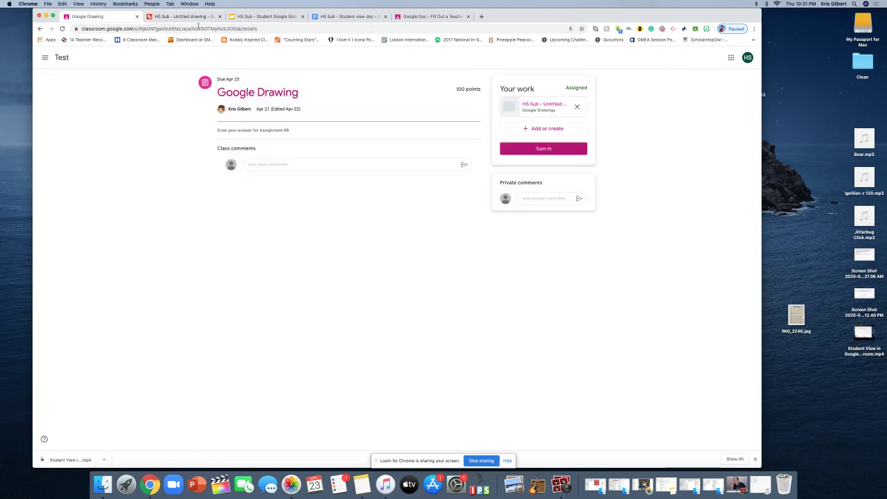
click(551, 152)
click(447, 274)
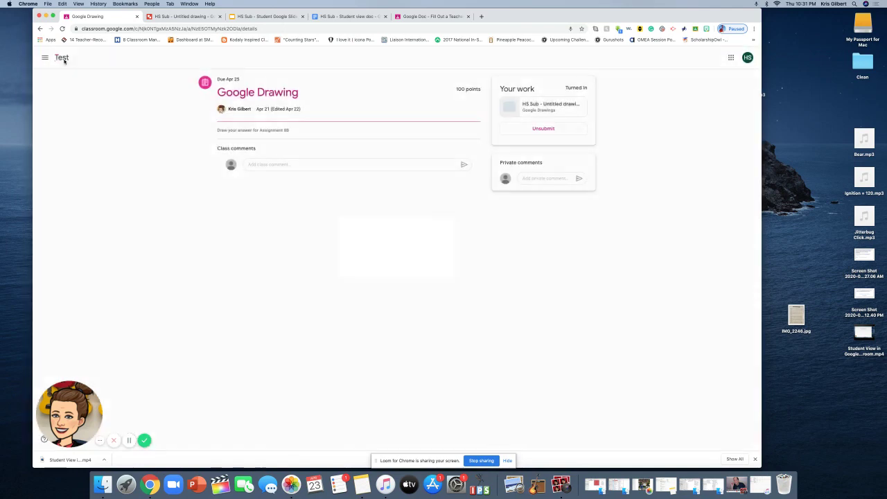
Go to Classwork and expand the 'Google Form (not quiz)' assignment.
click(62, 58)
click(393, 58)
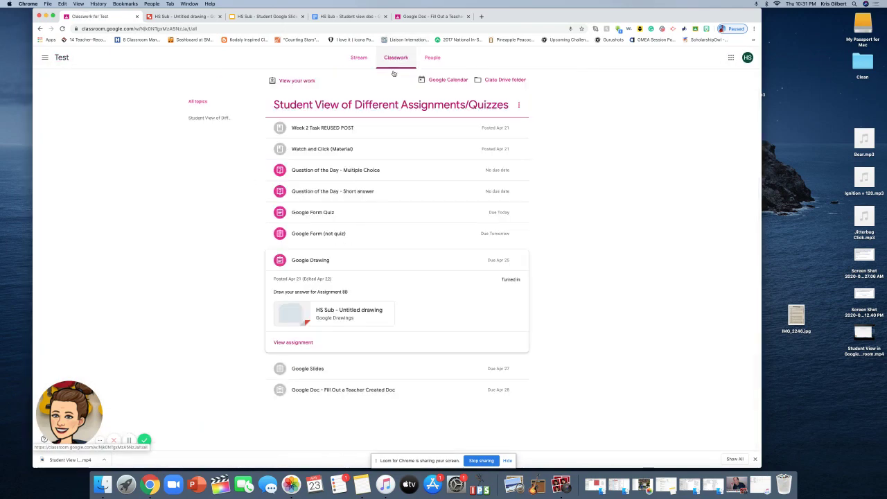
click(308, 236)
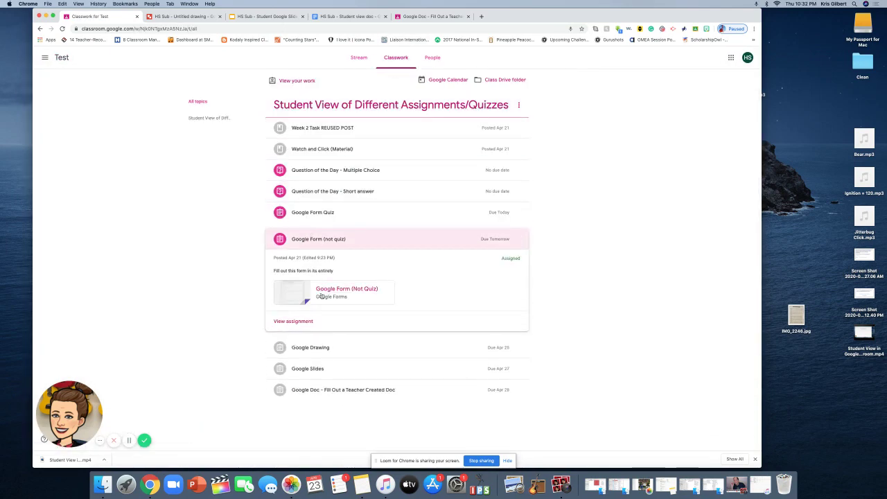
Open the Google Form (Not Quiz) assignment and its attached form.
click(293, 322)
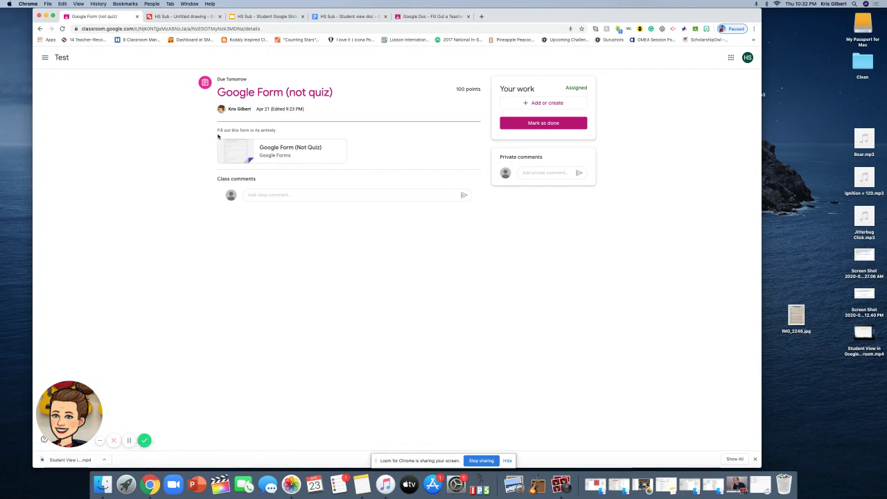
click(277, 149)
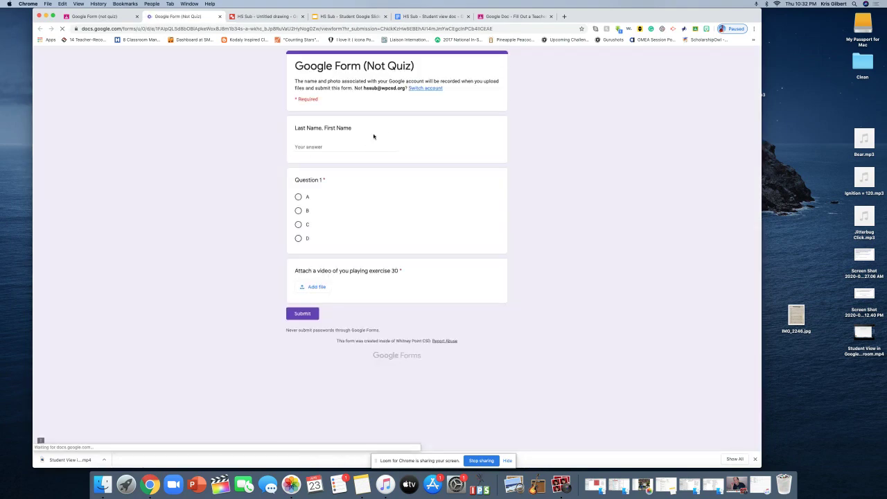
Enter a name in the name field and choose B for Question 1.
click(339, 146)
text(Me, Me)
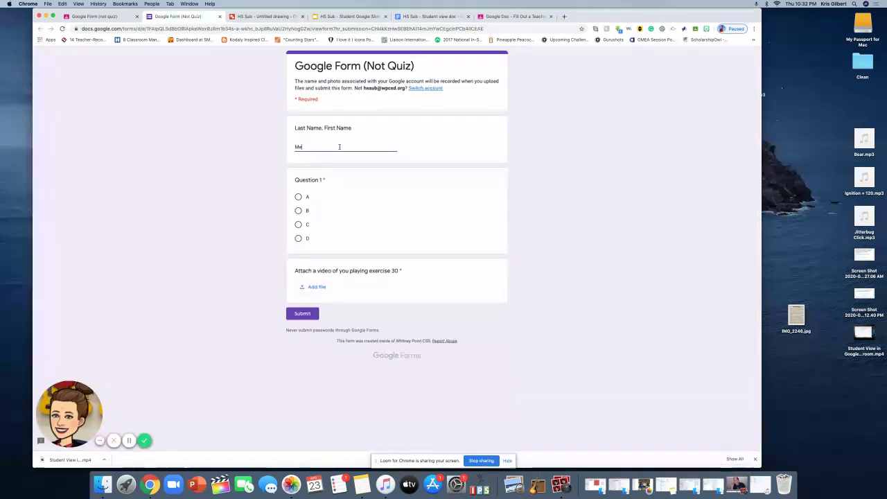
click(308, 211)
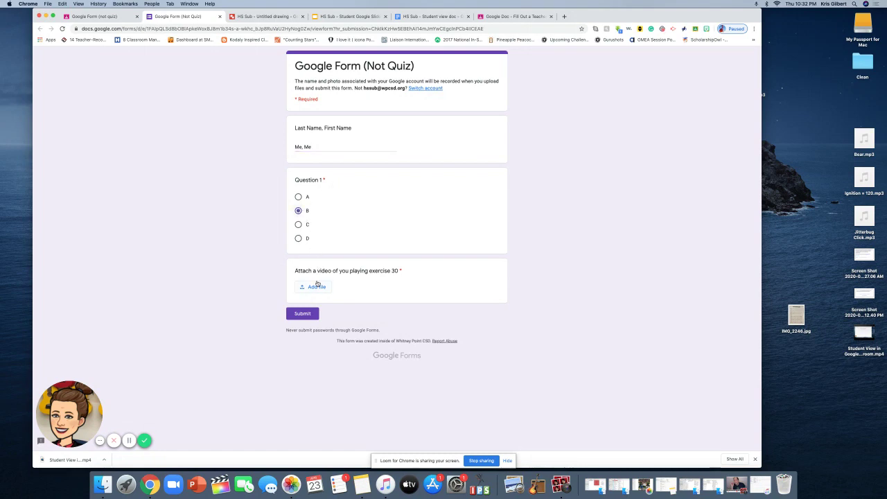
Attach TEST.mov from My Drive to the video question and submit the form.
click(316, 286)
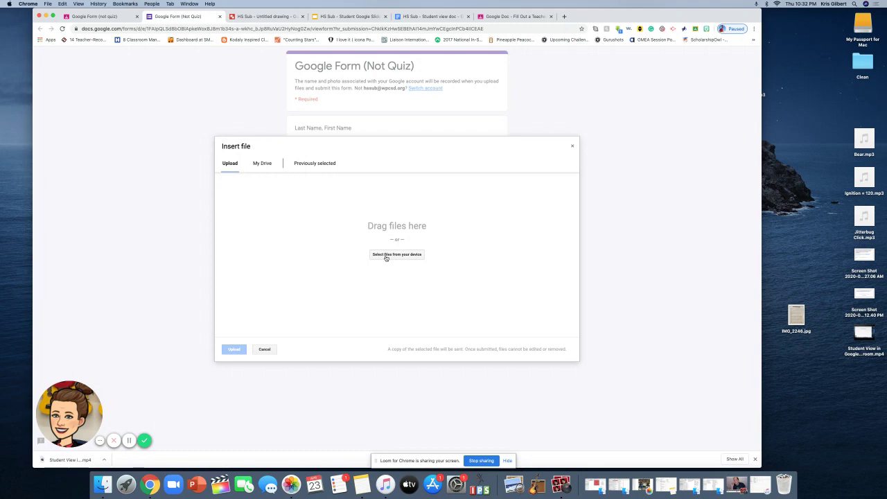
click(263, 165)
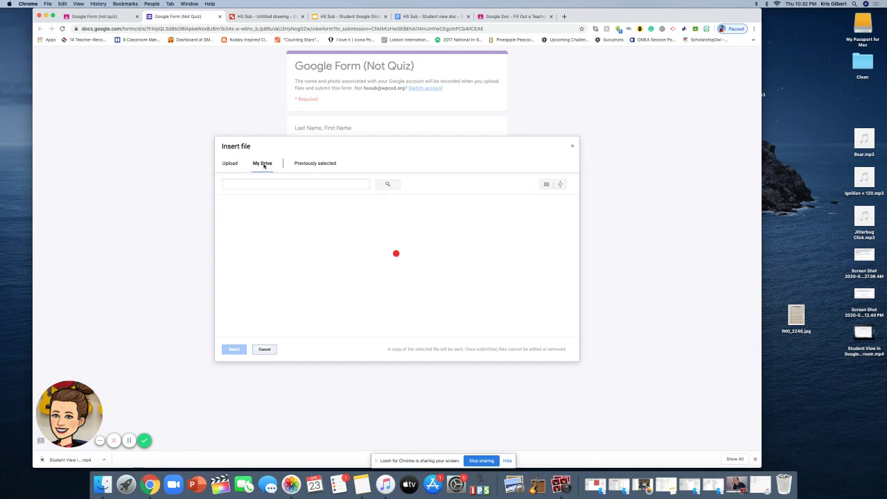
click(256, 279)
click(236, 349)
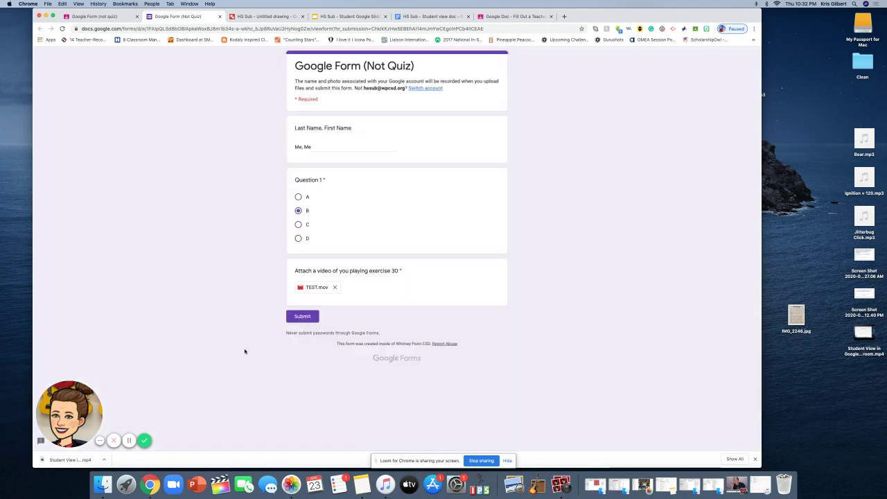
click(301, 317)
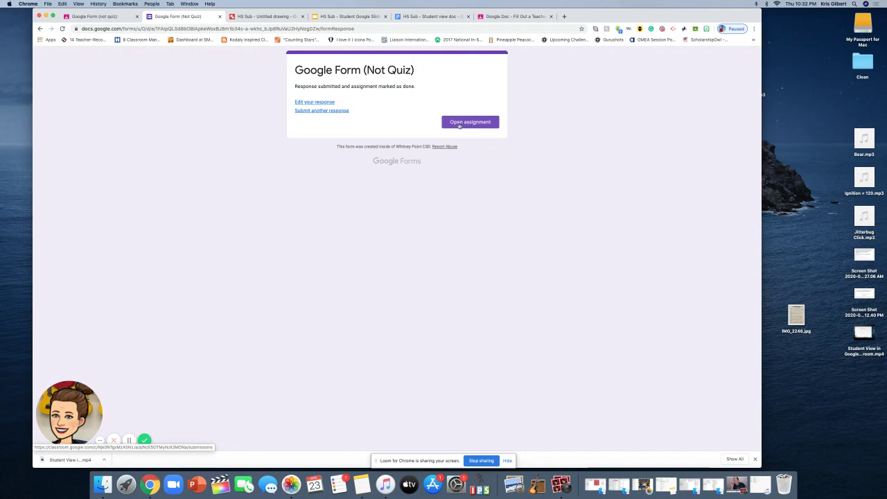
Go back to Classroom and open the Google Form Quiz assignment from the class's Classwork list.
click(119, 16)
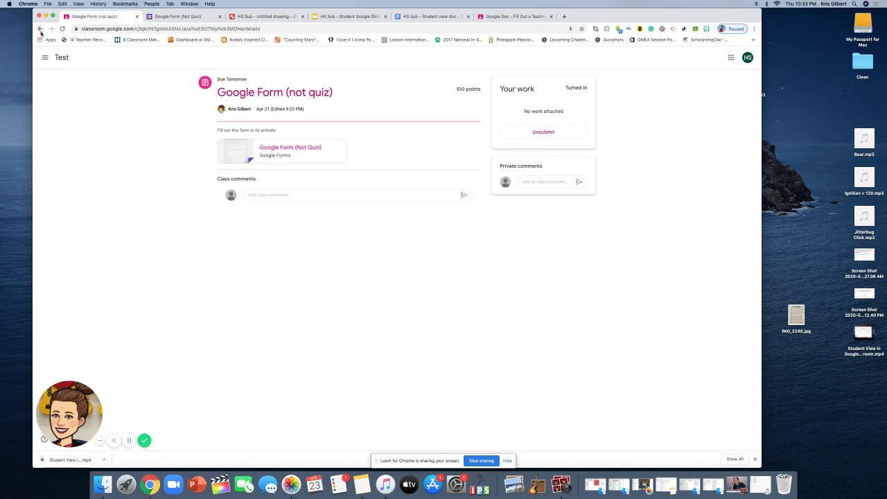
click(61, 58)
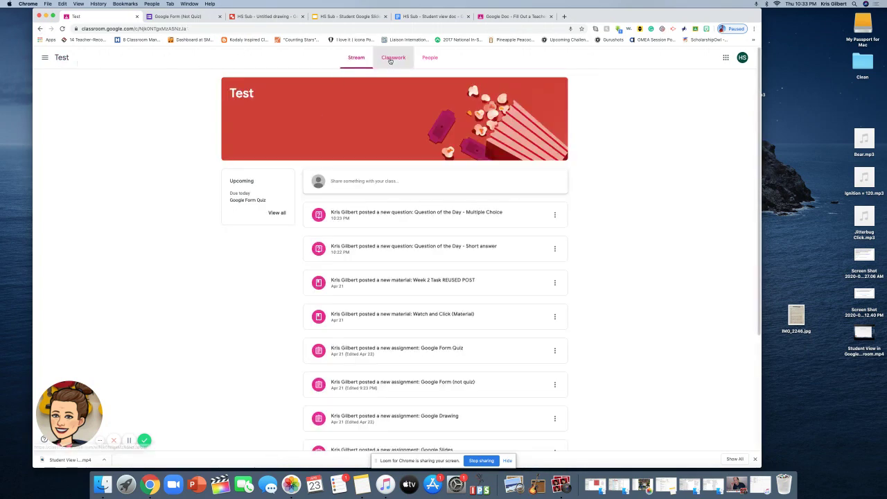
click(396, 57)
click(330, 213)
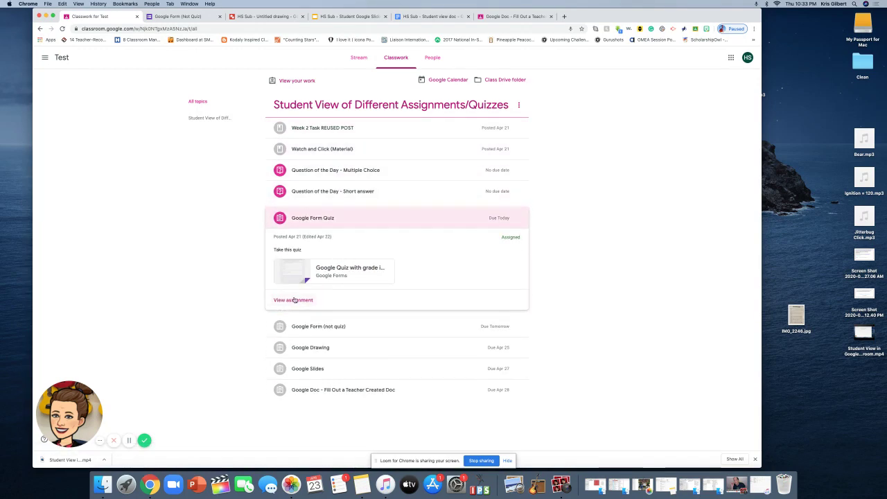
click(294, 300)
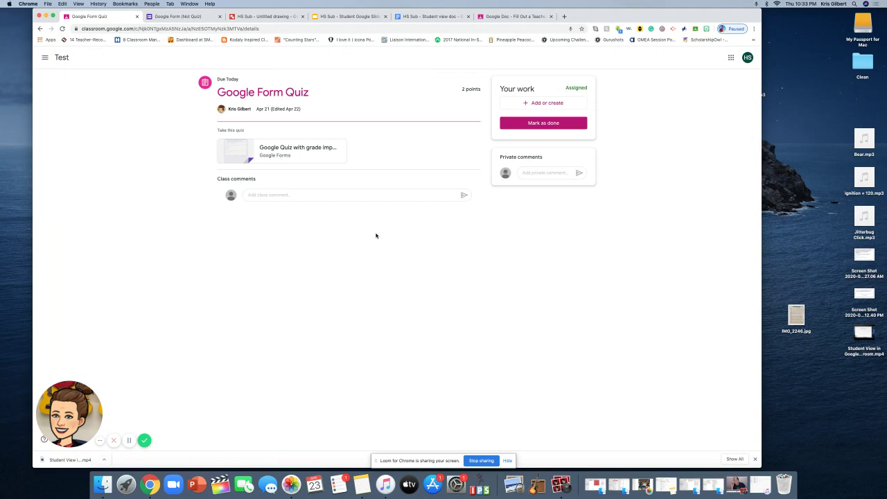
Open the attached quiz and select Option 1 for Question 1.
click(271, 156)
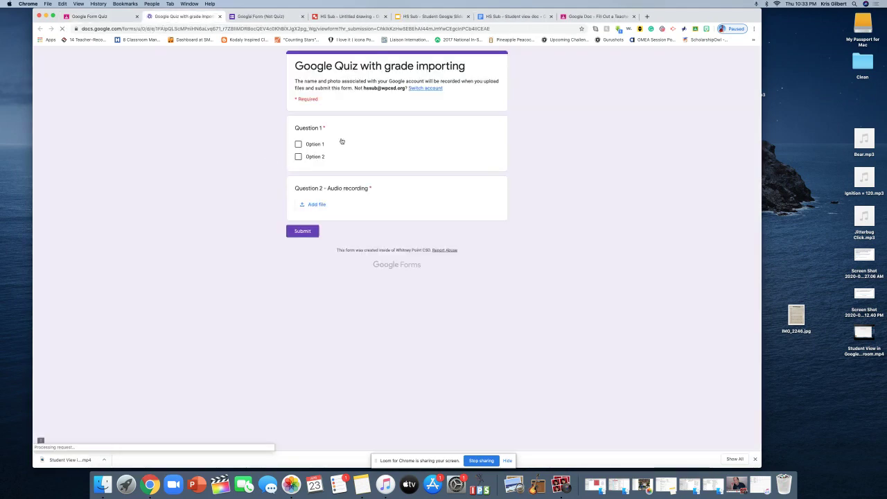
click(298, 145)
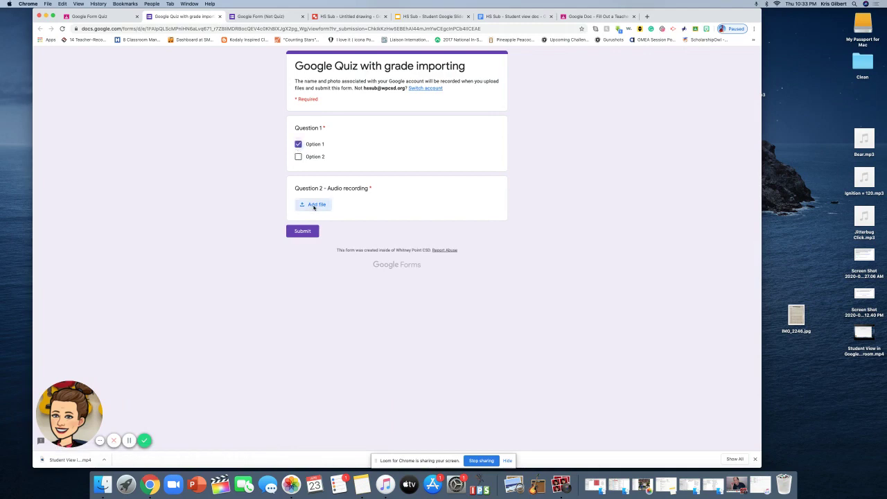
click(313, 205)
click(259, 165)
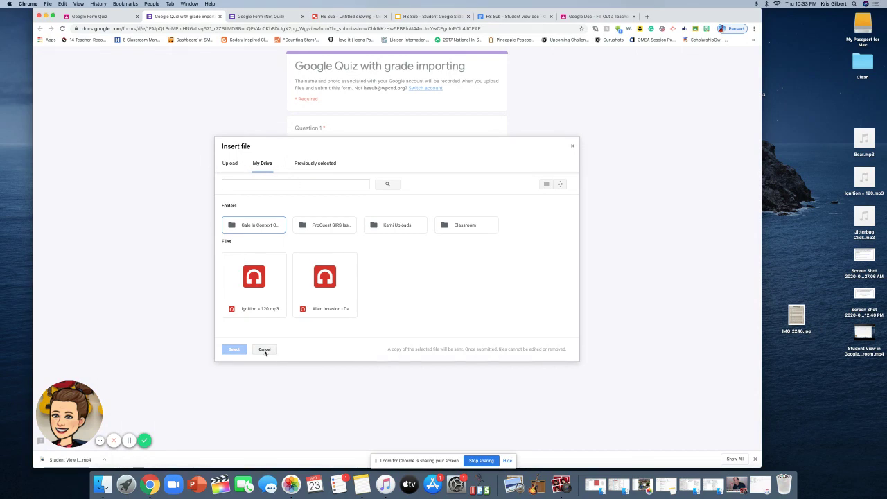
click(264, 349)
Upload Jitterbug Slower (1).mp3 from the computer to Question 2.
click(314, 206)
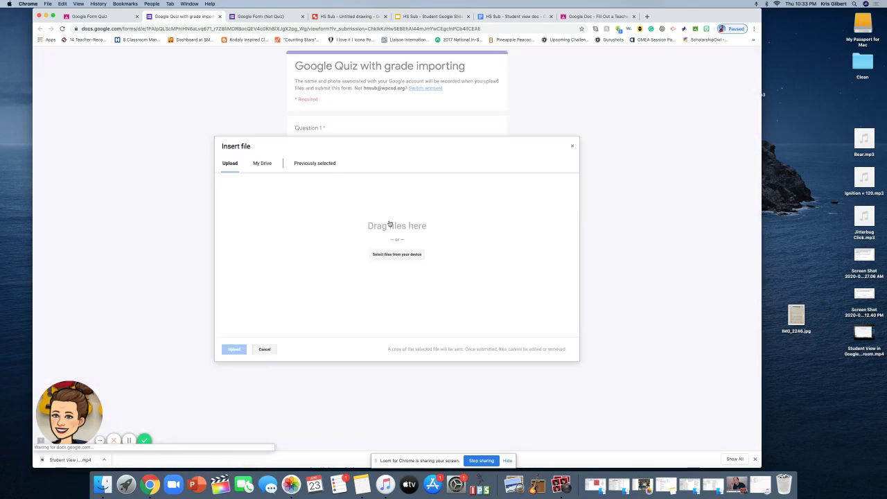
click(391, 255)
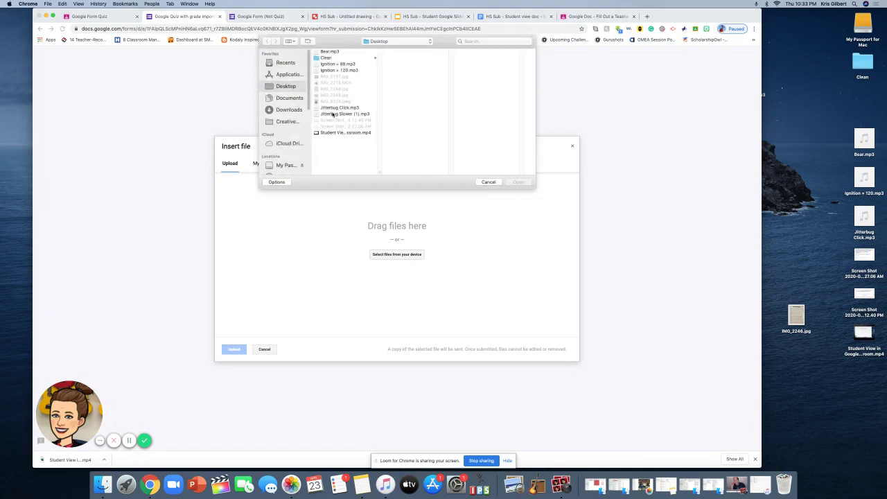
click(333, 115)
key(Return)
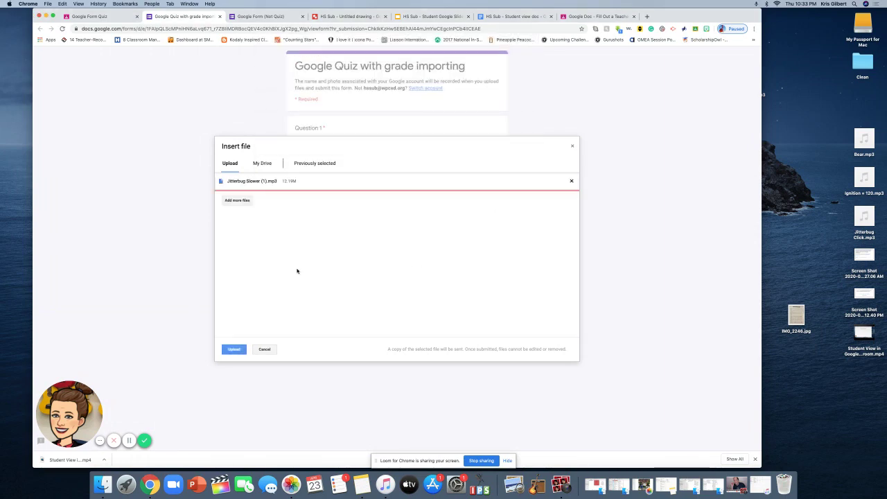
click(234, 349)
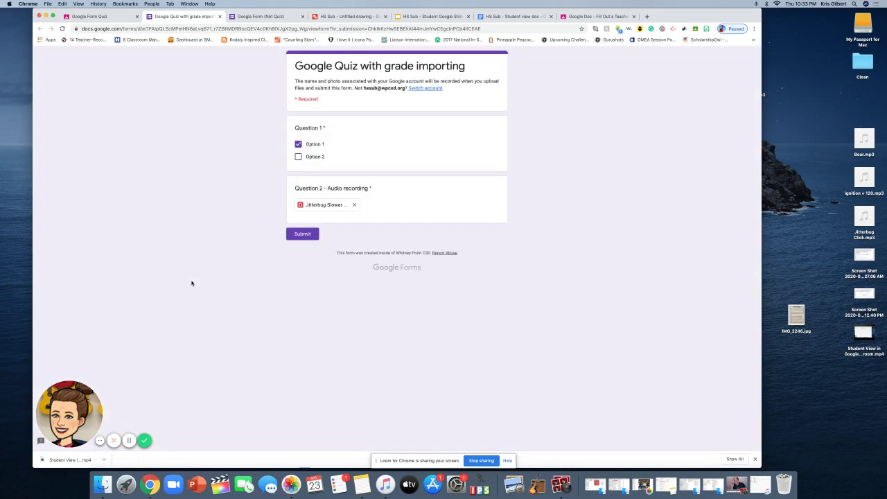
Submit the quiz responses and return to the confirmation page.
click(303, 234)
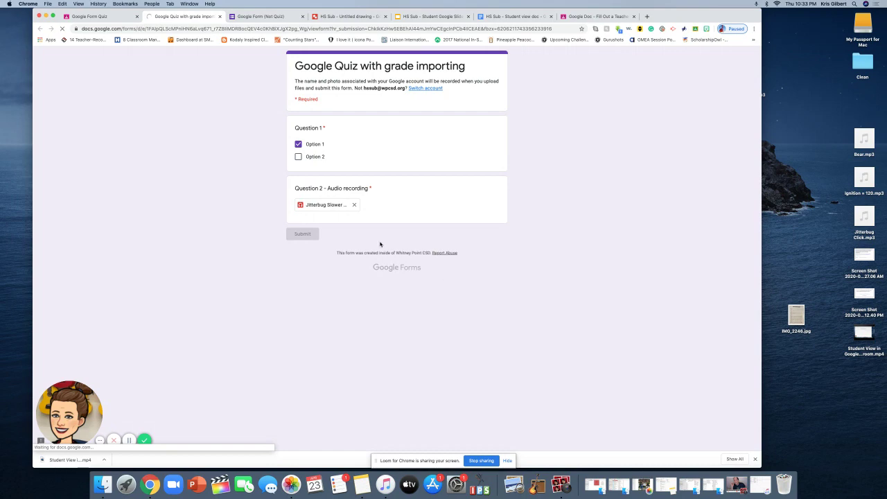
click(97, 16)
key(ctrl+shift+Tab)
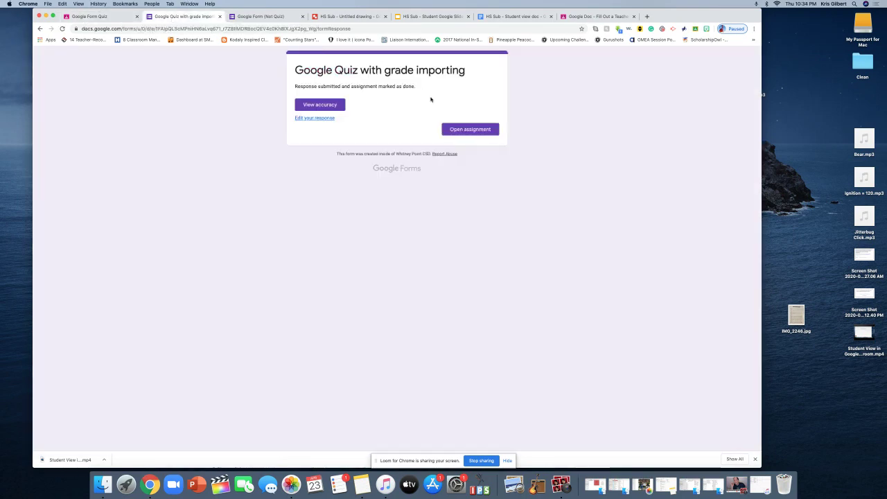
Open the Question of the Day - Short answer question from the Test class's Classwork.
click(470, 130)
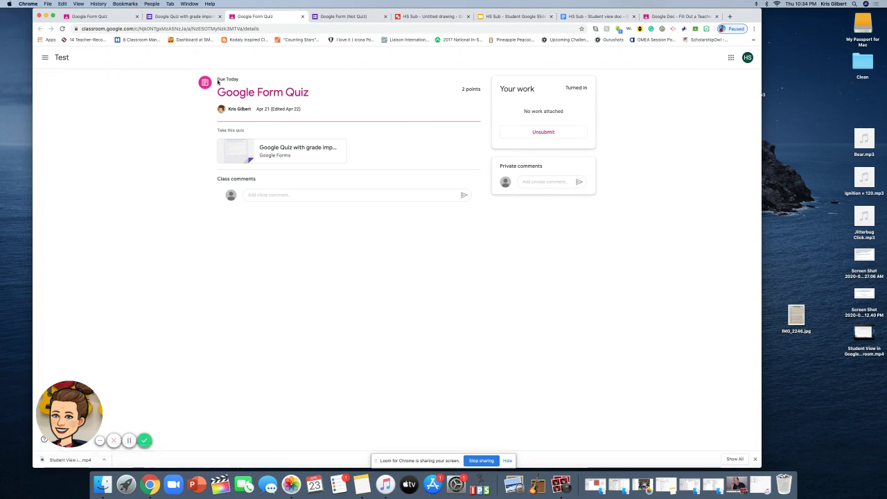
click(57, 59)
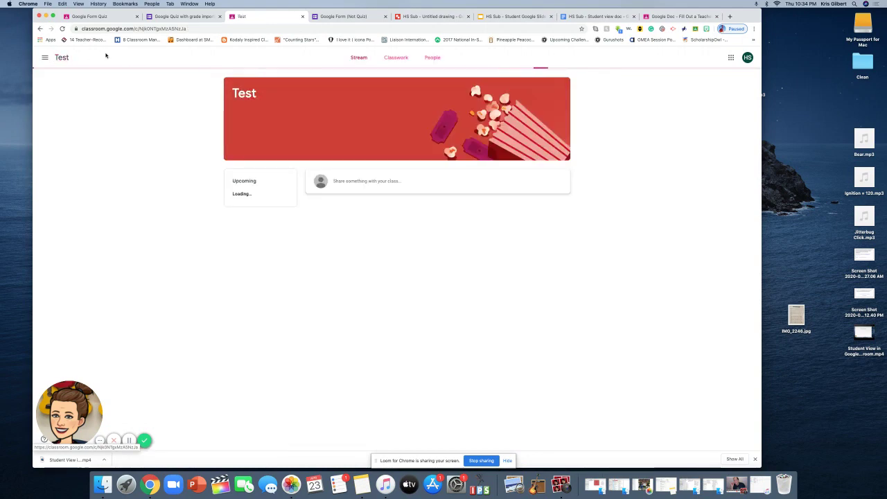
click(391, 61)
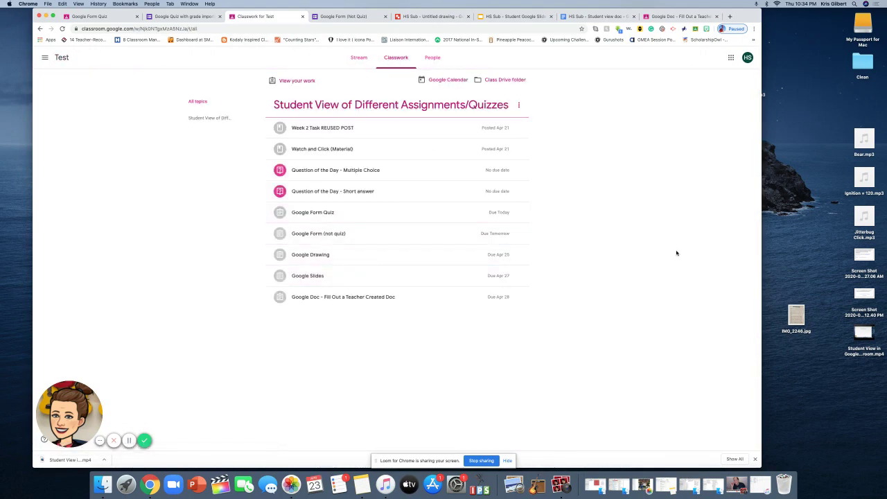
click(353, 194)
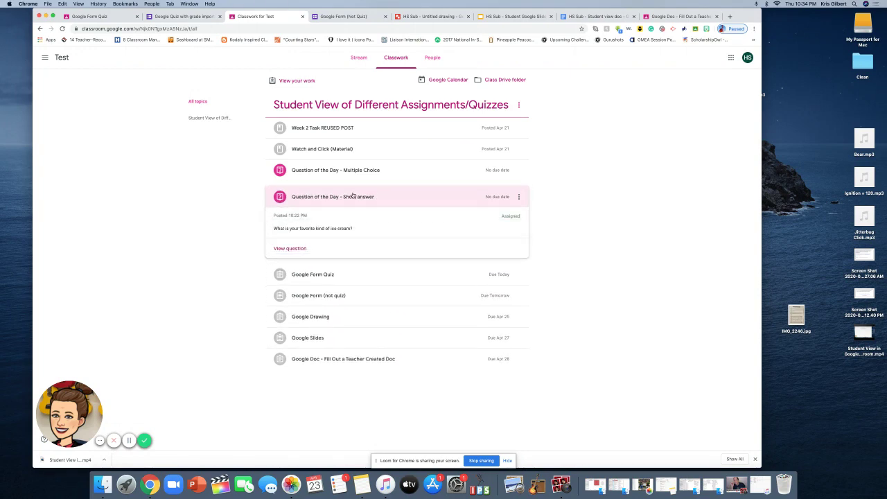
click(291, 249)
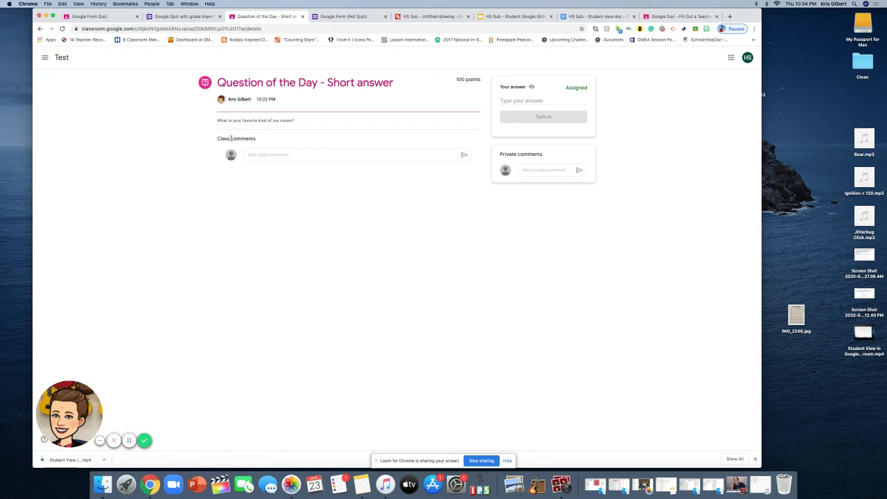
Answer 'Black Raspberry', turn it in, and go back to the Test class stream.
click(521, 101)
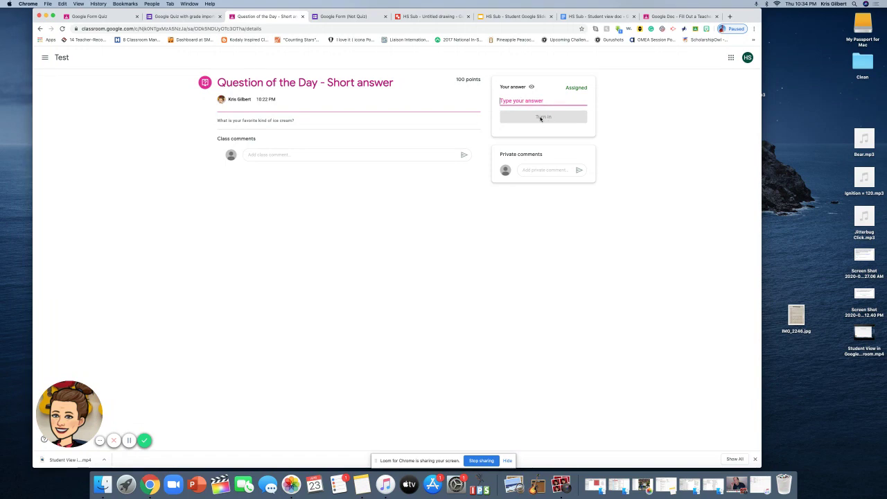
text(Black Raspber)
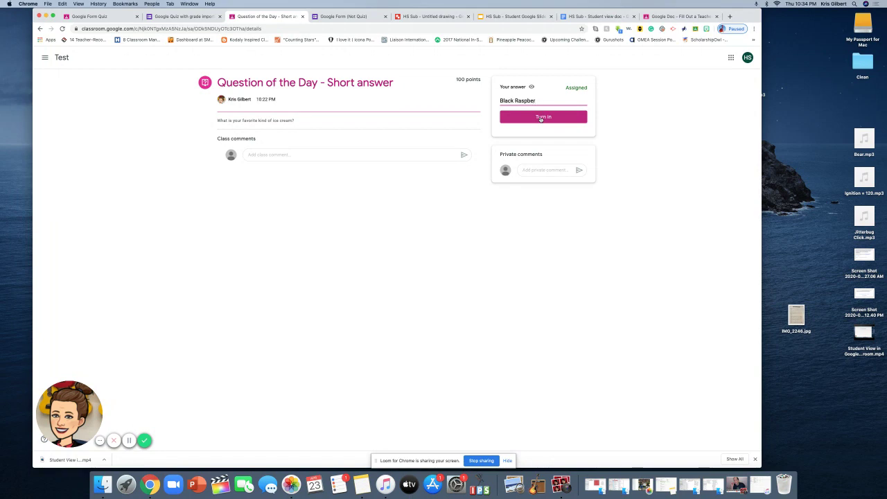
text(y)
click(549, 118)
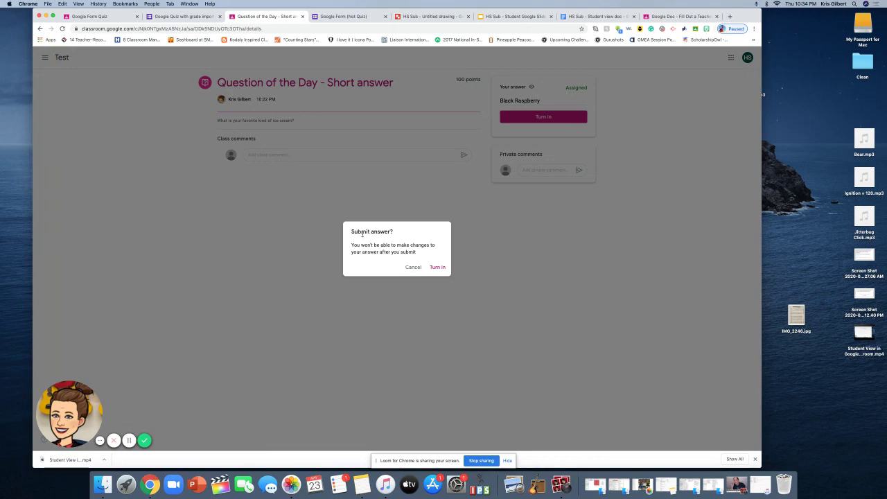
click(437, 268)
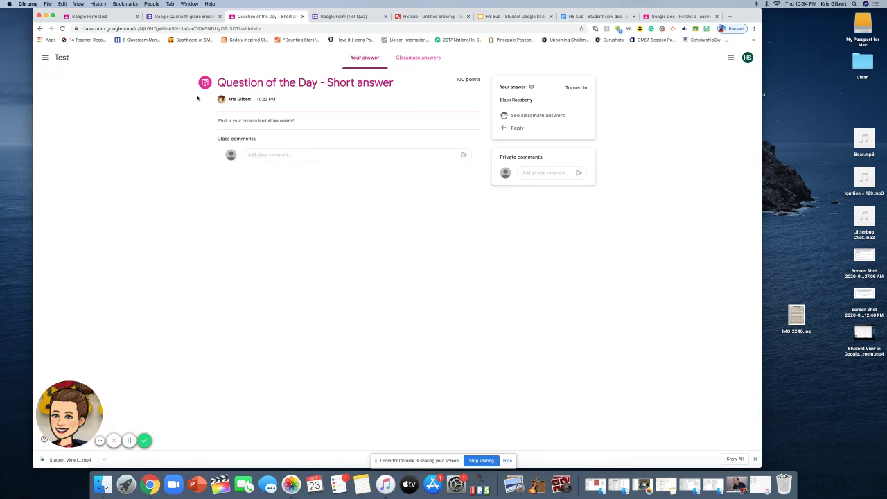
click(61, 58)
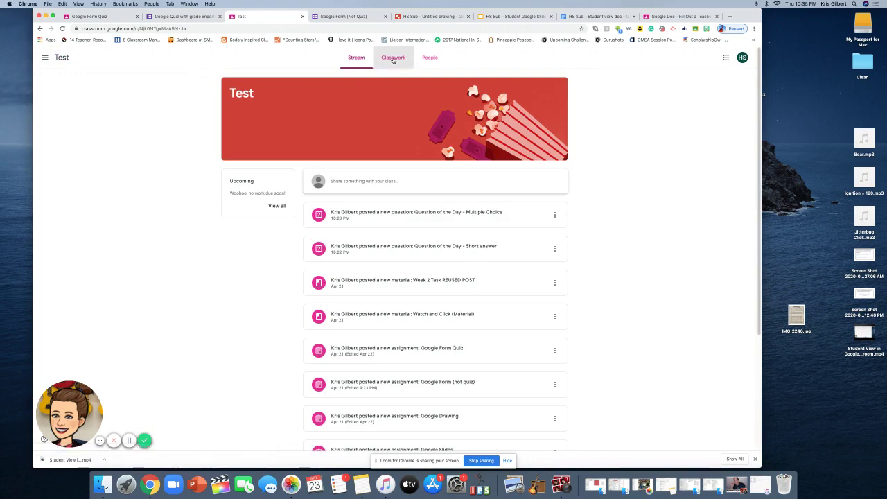
Open the Question of the Day - Multiple Choice question from Classwork.
click(395, 57)
click(324, 171)
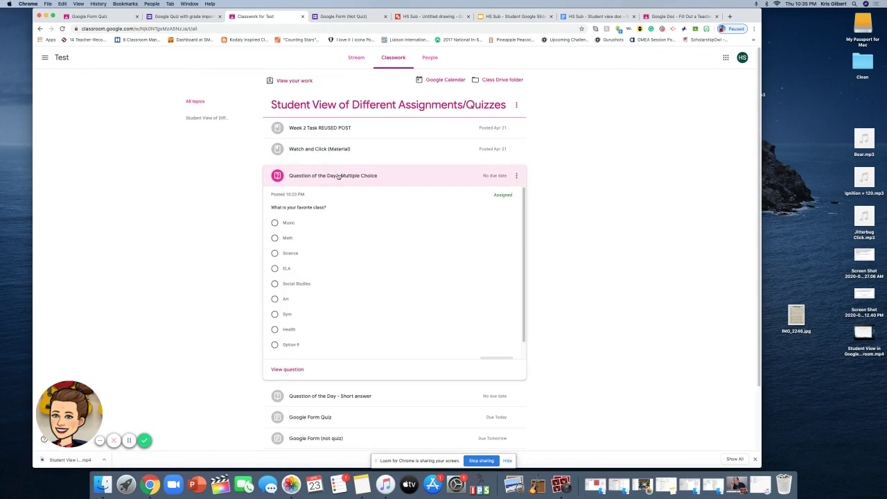
click(287, 369)
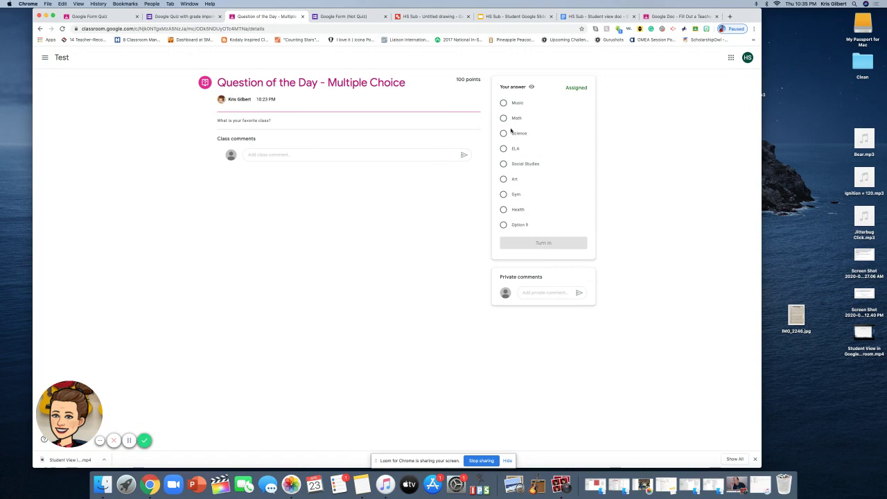
Select Music as the favourite class and turn in the answer.
click(505, 103)
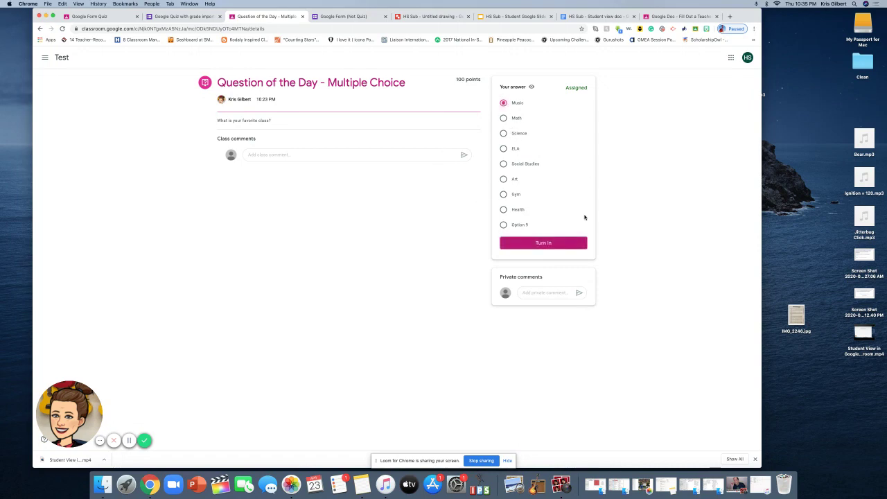
click(504, 119)
click(504, 133)
click(504, 148)
click(504, 164)
click(504, 179)
click(504, 104)
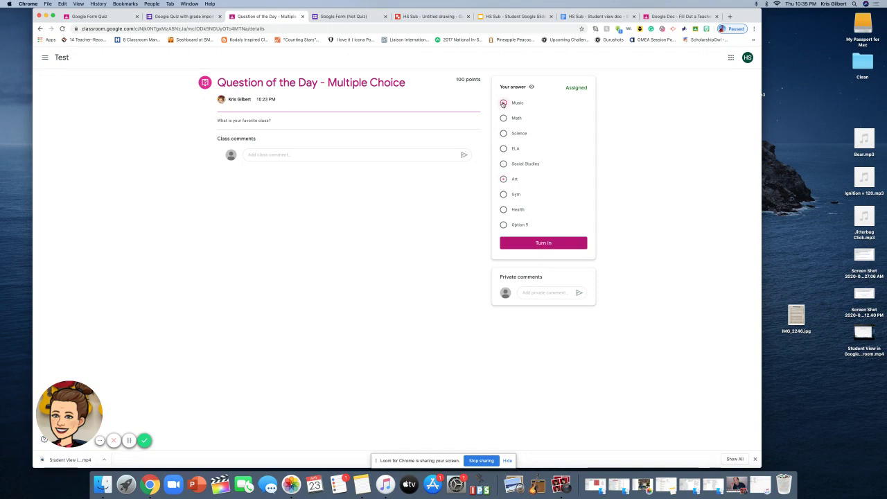
click(544, 243)
click(435, 267)
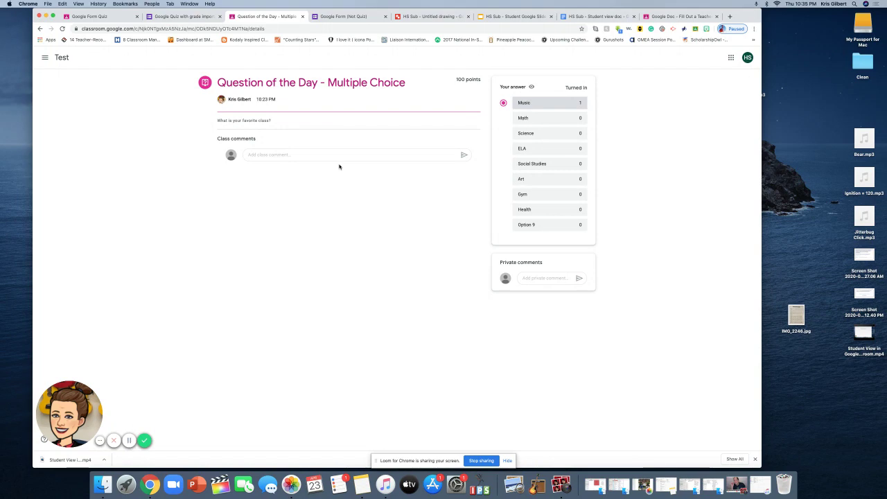
Return to the Test class's Classwork list and collapse the Multiple Choice item.
click(62, 59)
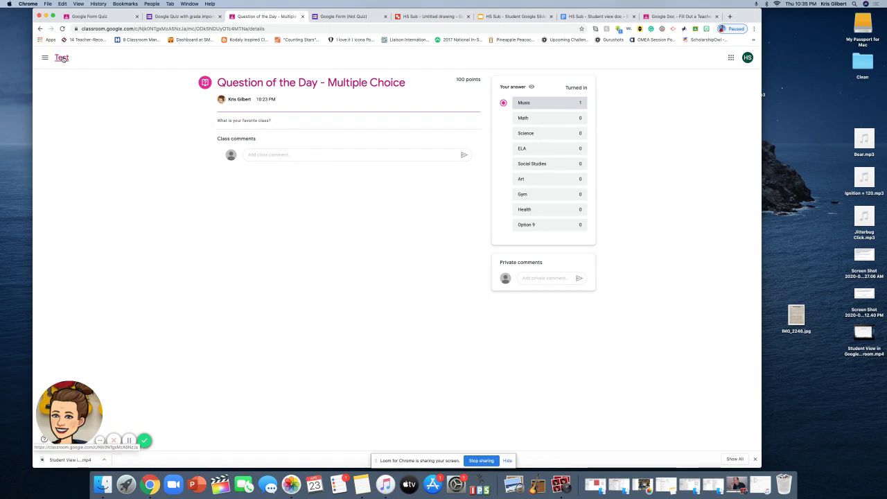
click(393, 58)
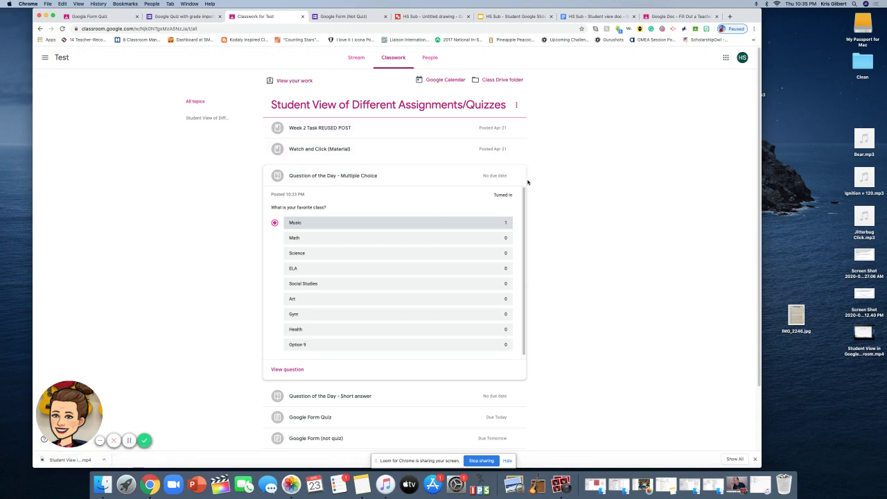
click(496, 176)
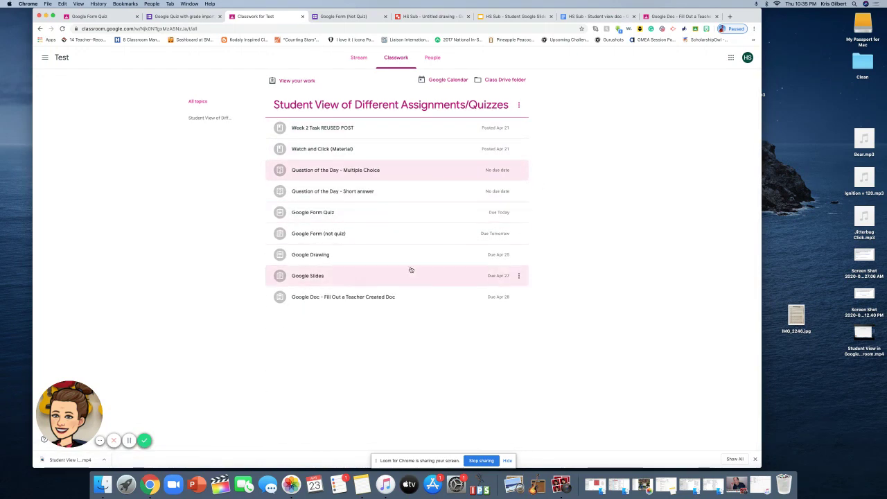
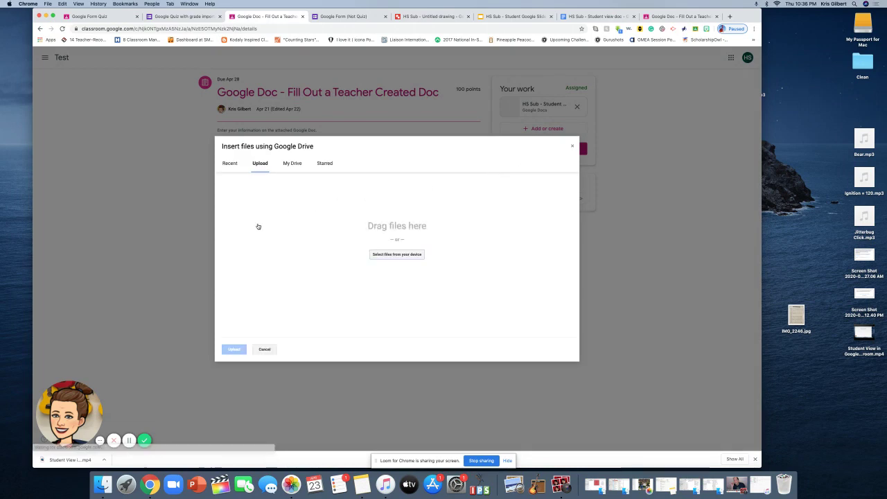
Upload the Certificate of Participation PDF from the computer's Clean folder.
click(385, 256)
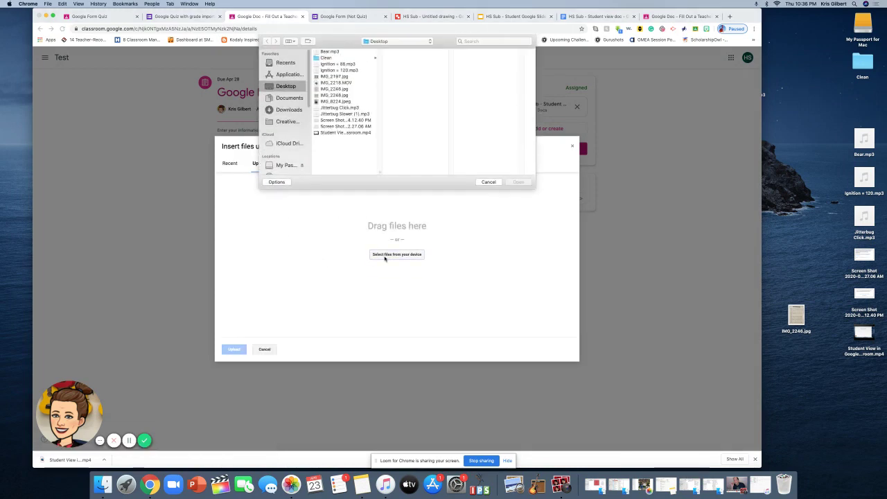
click(325, 58)
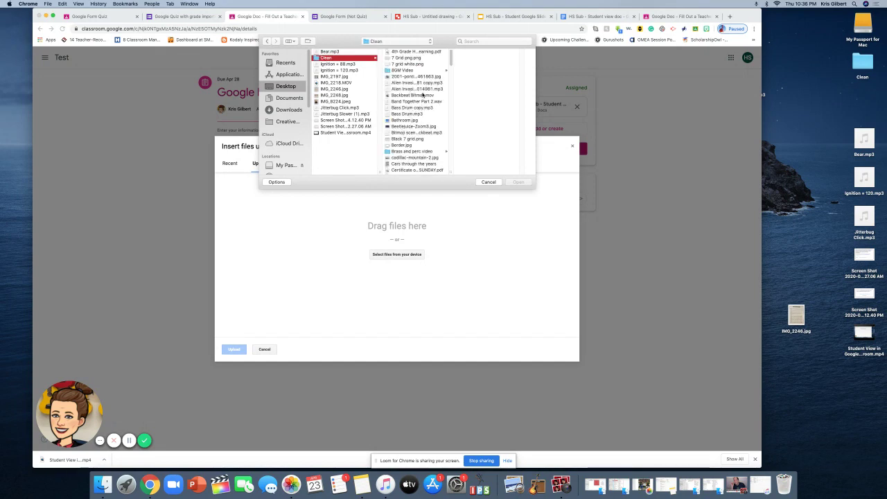
scroll(420, 142, down, 3)
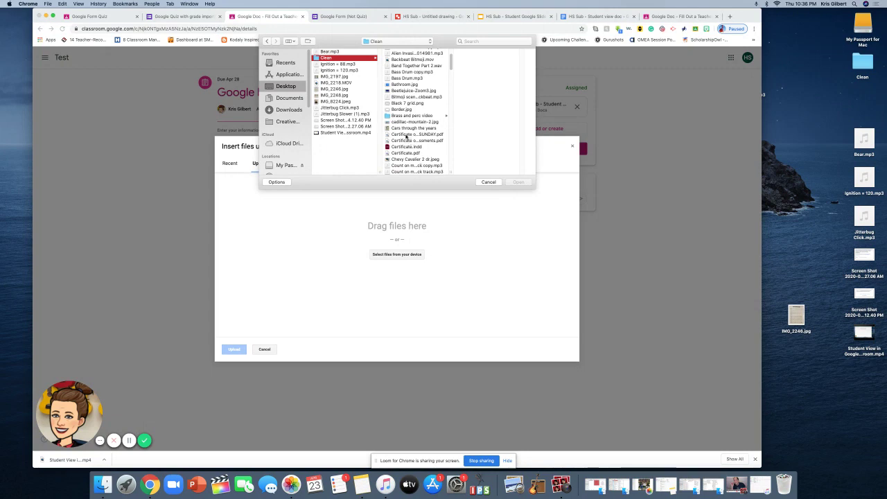
click(410, 135)
click(518, 181)
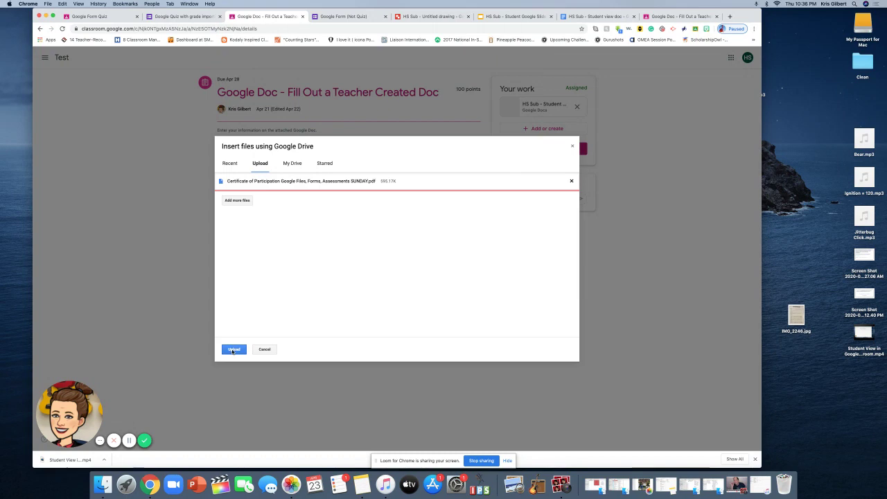
Queue the Bass Drum copy.mp3 file from the computer for upload.
click(243, 200)
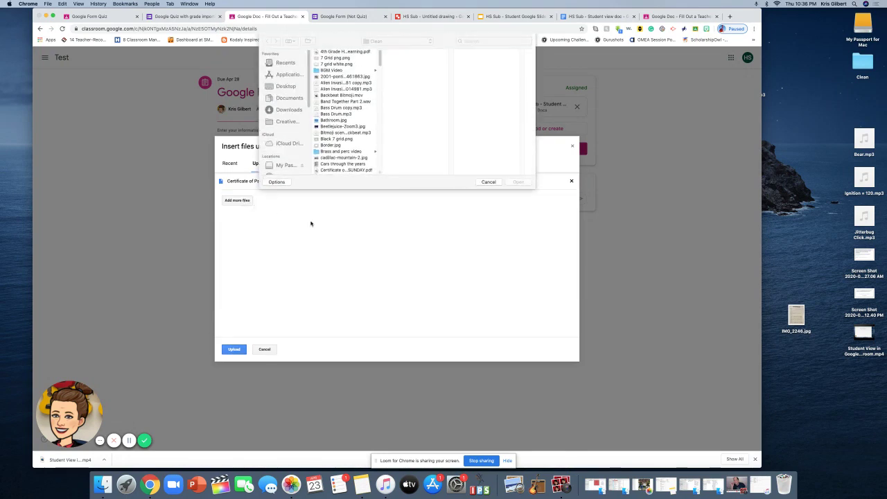
click(332, 111)
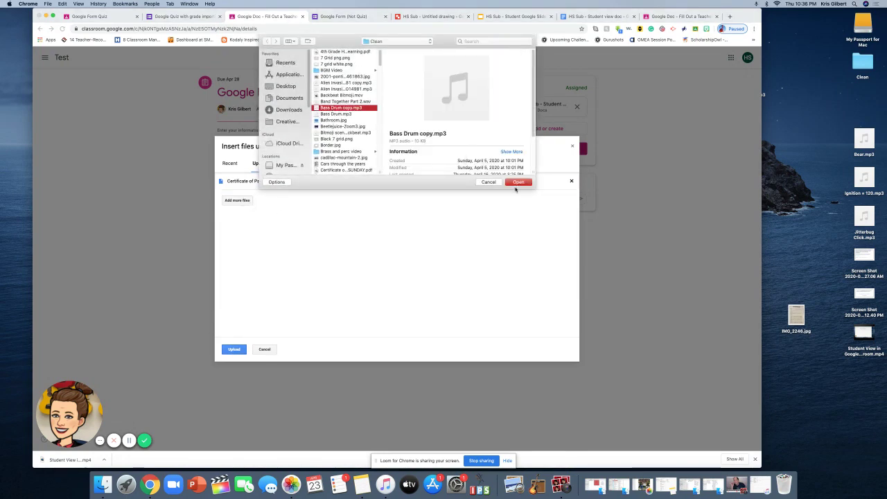
click(518, 181)
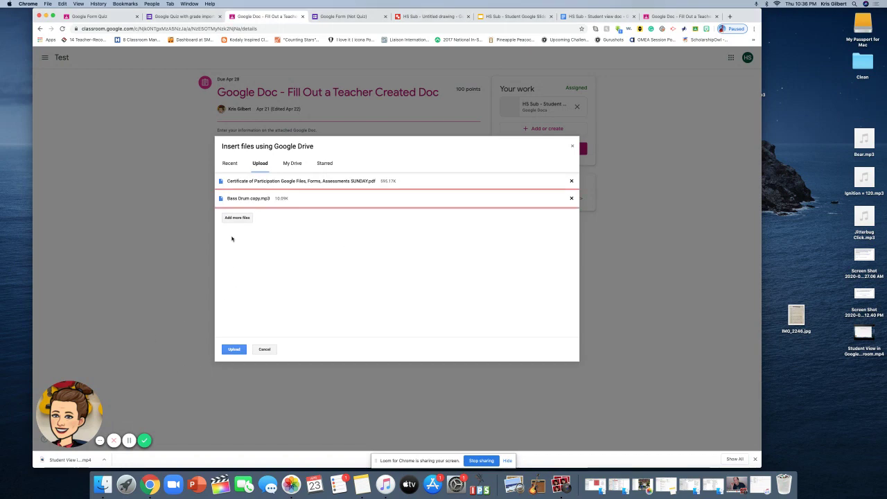
click(235, 218)
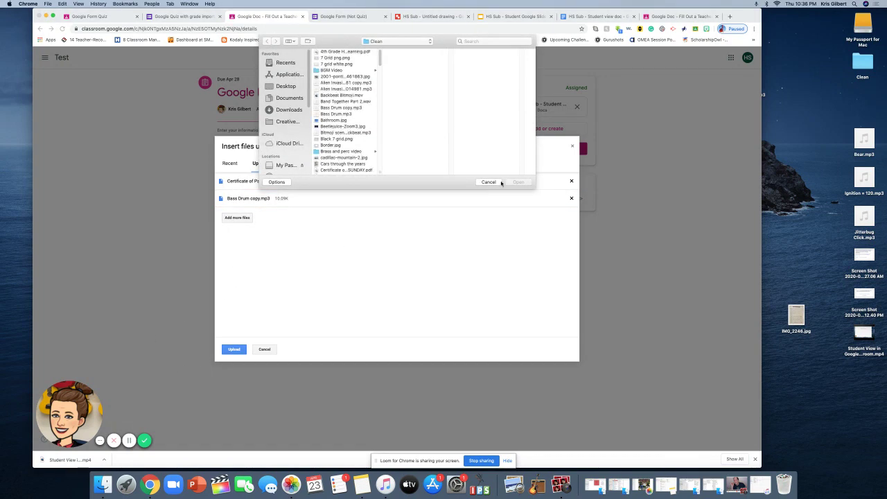
click(489, 181)
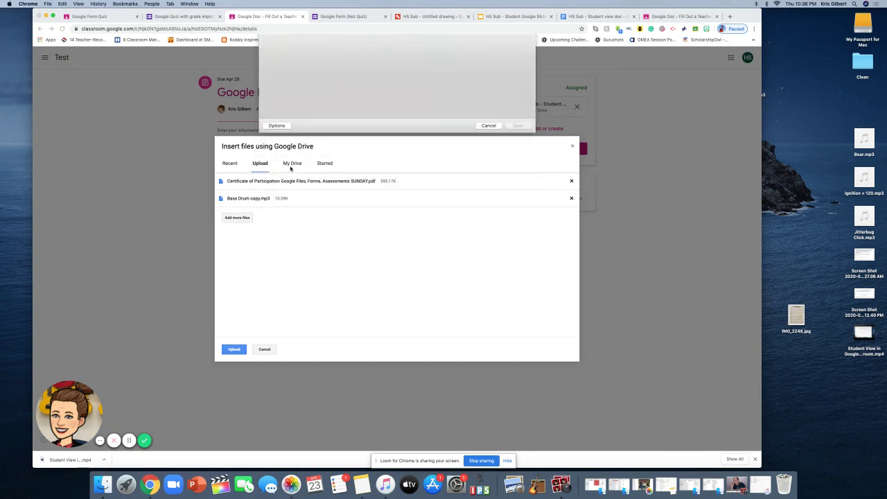
Attach the Jam and Compose PowerPoint from My Drive to the work.
click(230, 163)
click(260, 165)
click(299, 165)
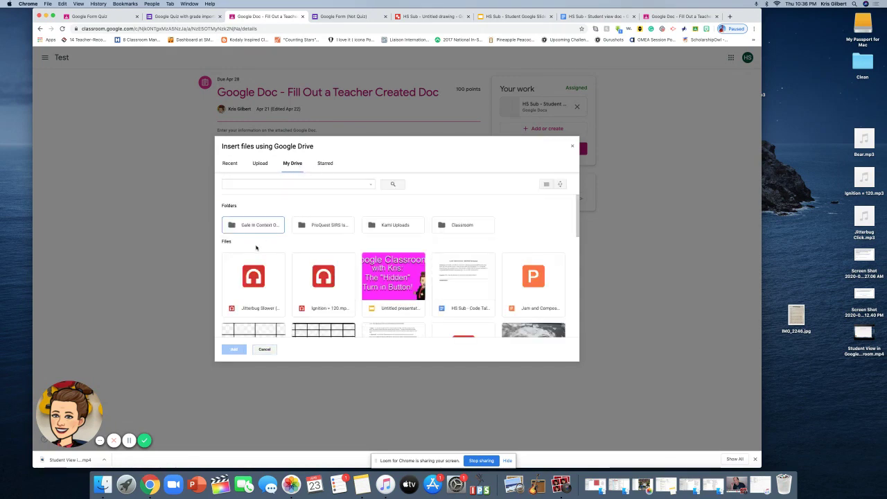
click(530, 287)
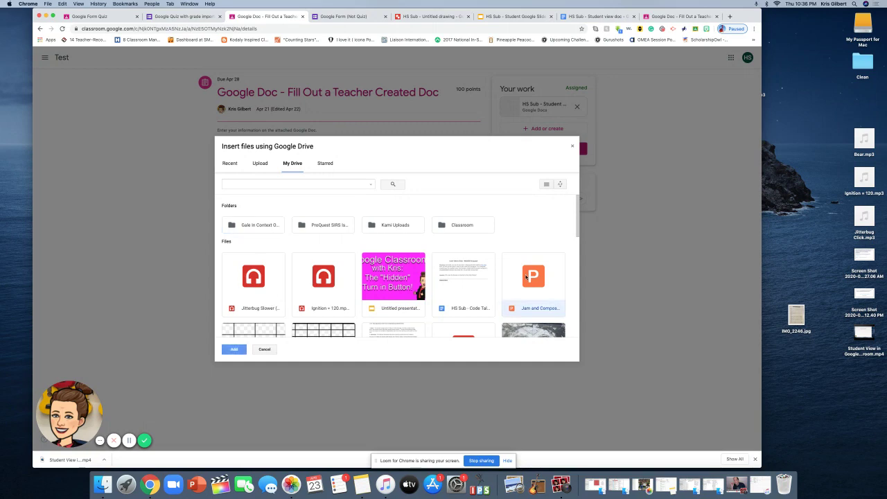
click(234, 350)
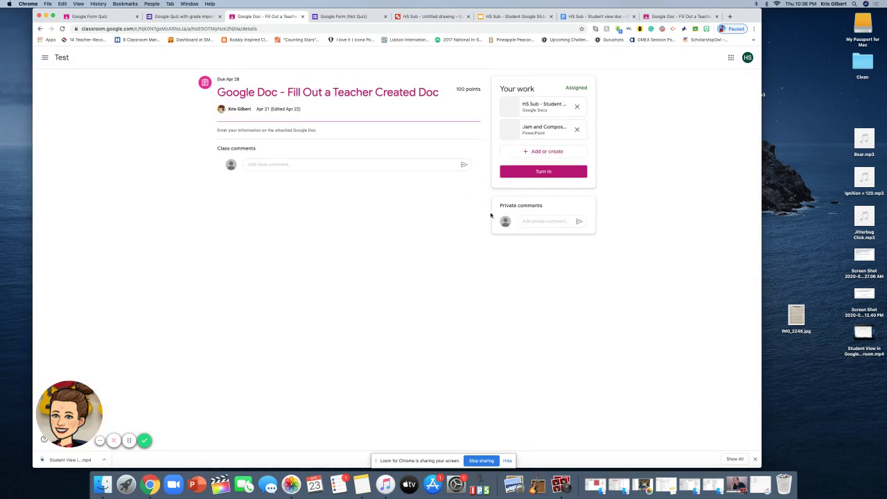
Create a new blank Google Doc using Add or create, then Docs under Create new.
click(532, 150)
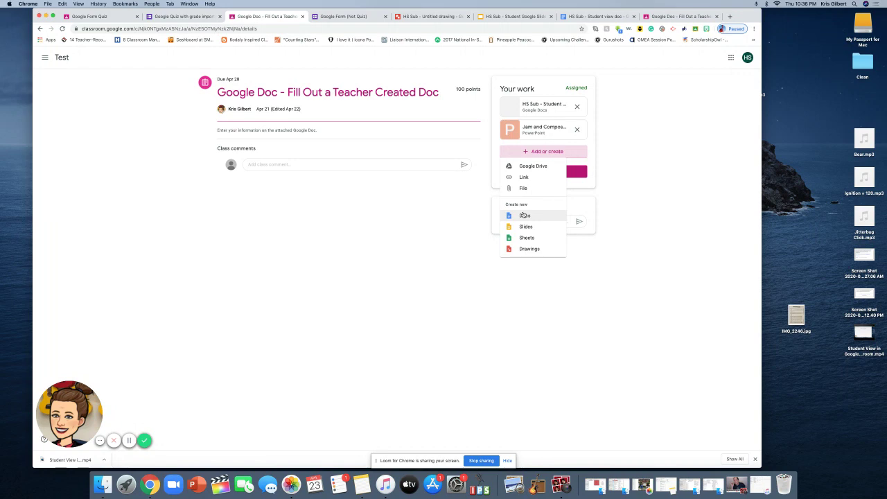
click(543, 152)
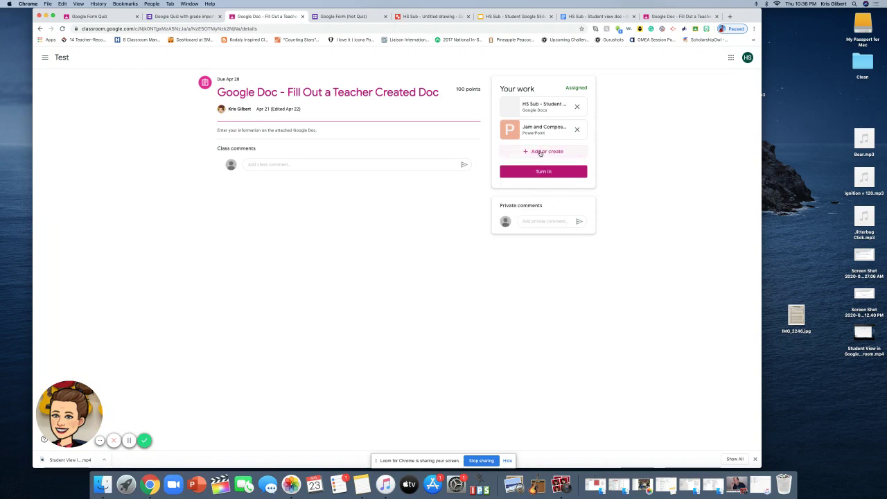
click(524, 151)
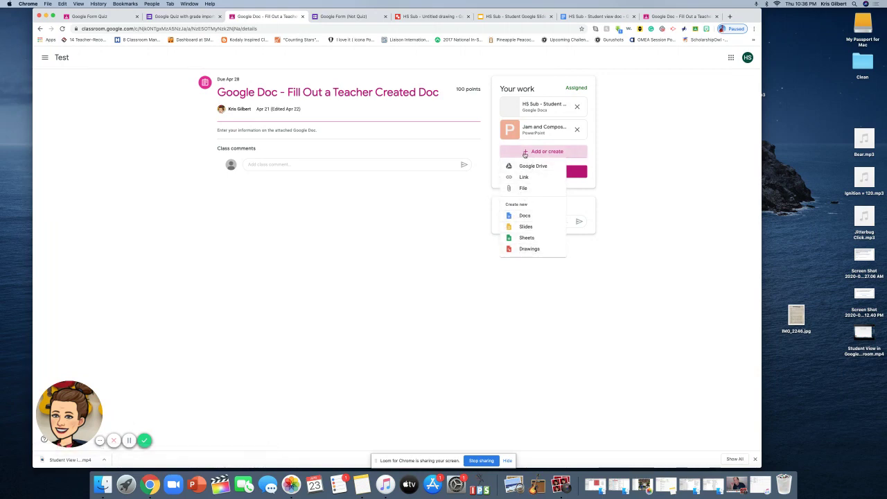
click(470, 204)
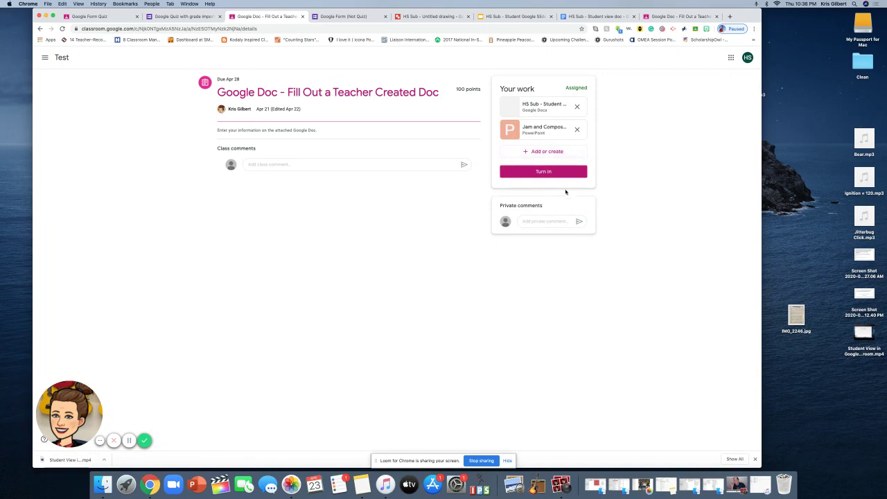
click(544, 153)
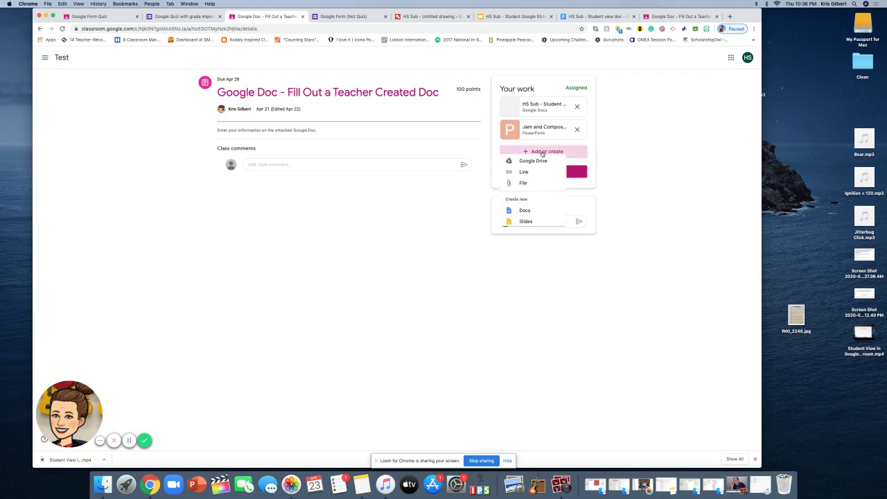
click(523, 217)
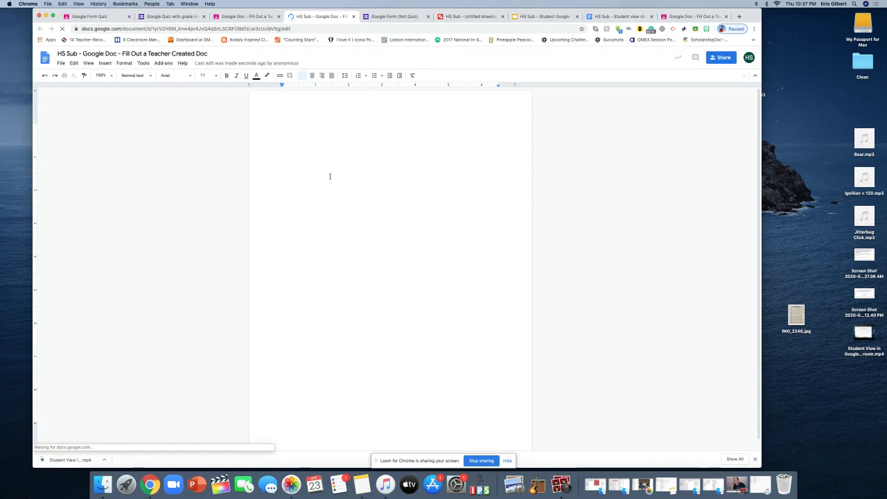
Type 'qweqweqwe' into the new doc, then return to the Classroom assignment and start turning in.
text(qweqweqwe)
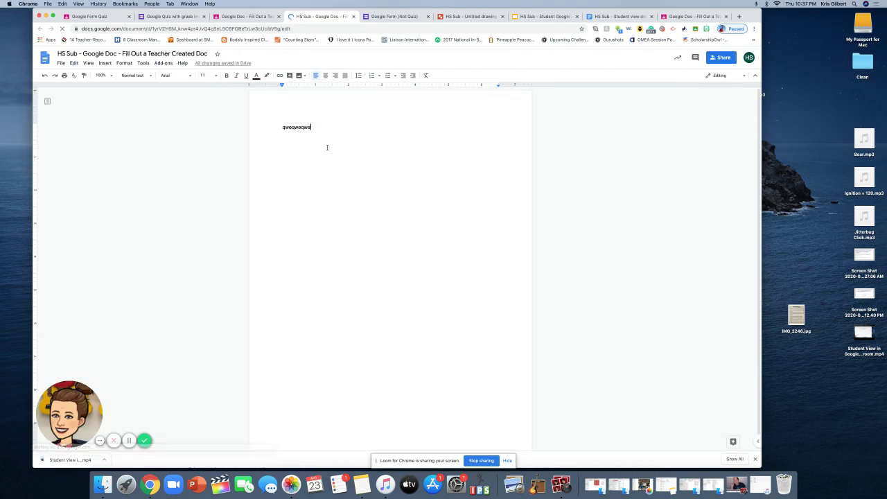
click(244, 15)
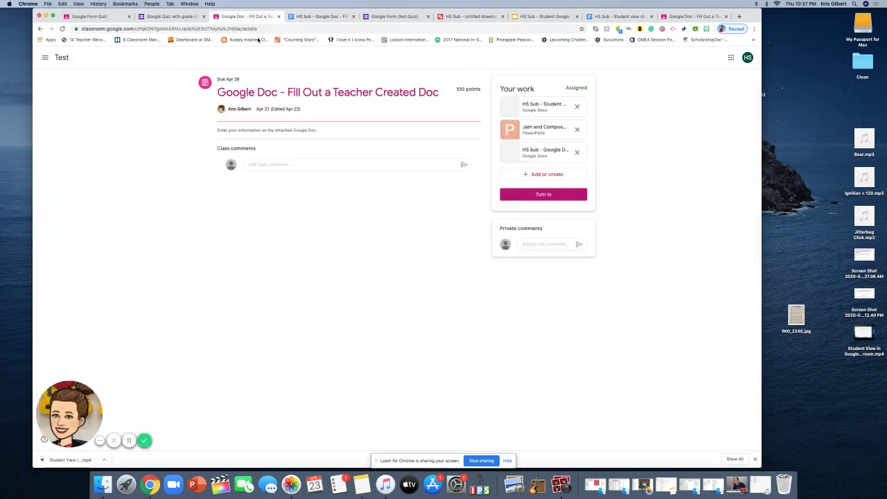
click(300, 16)
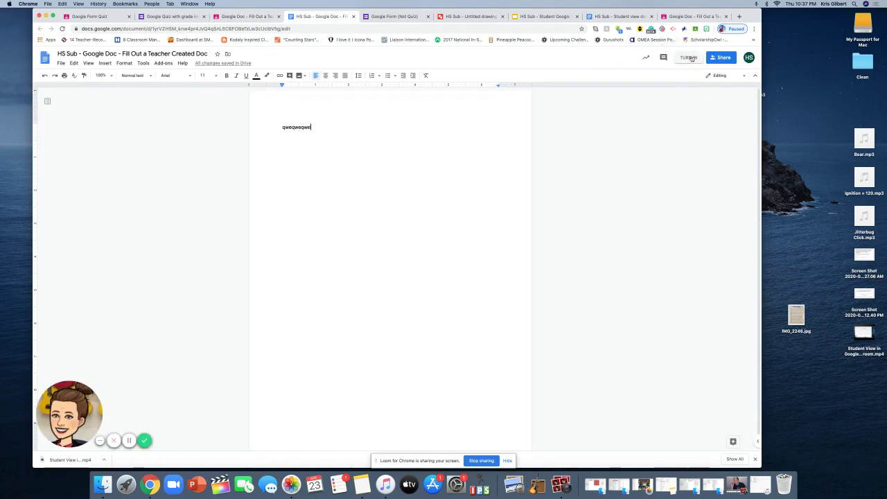
click(257, 17)
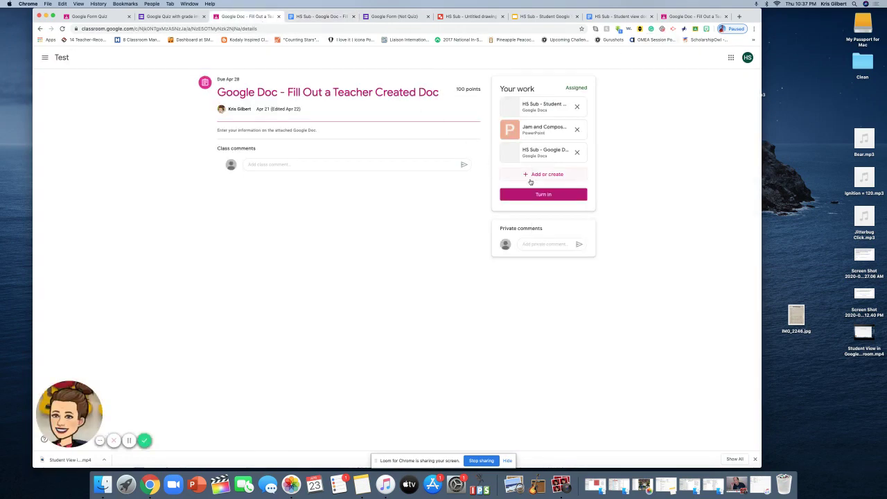
click(545, 194)
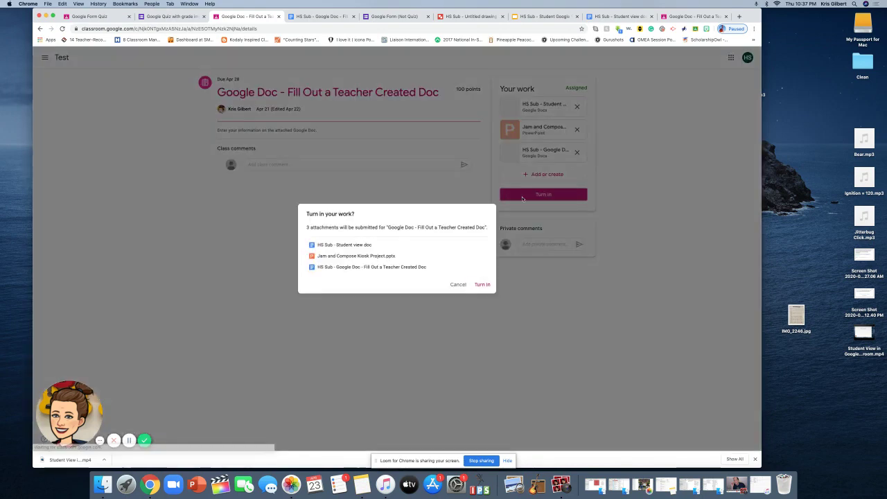
Turn in the three attachments, then unsubmit the work back to Assigned.
click(483, 285)
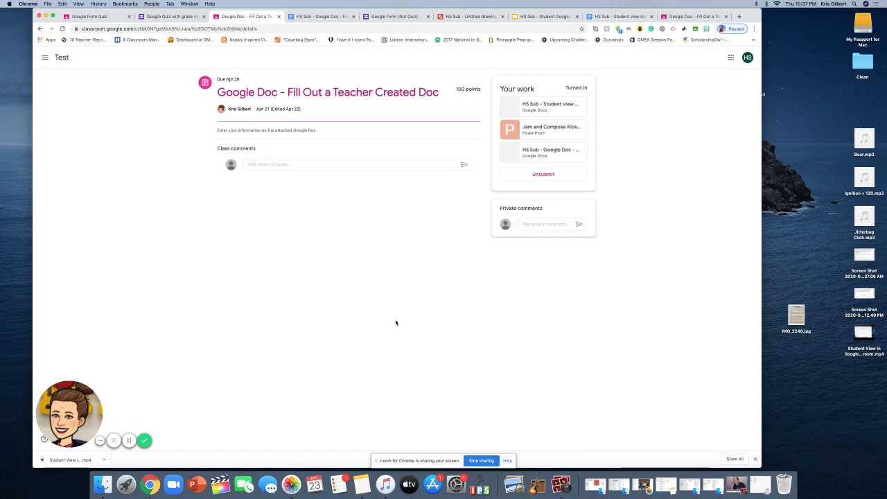
click(555, 174)
key(Return)
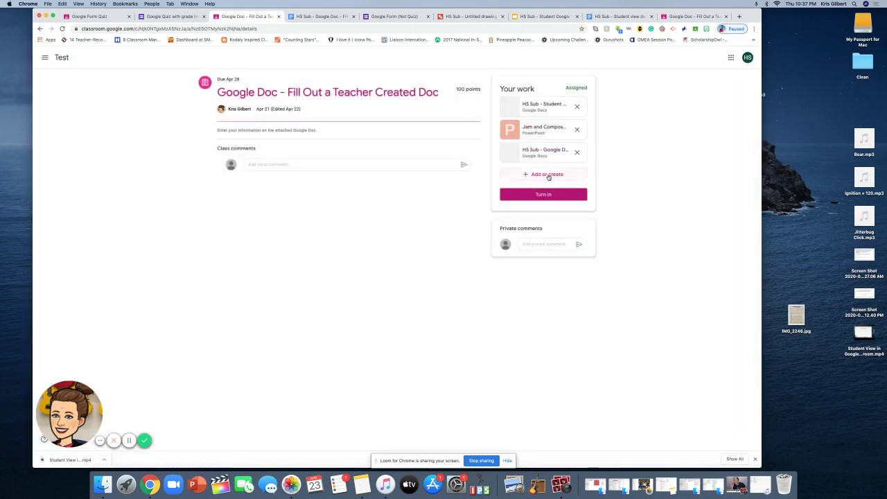
Remove the new Doc, PowerPoint and last attachment, then copy the '[Template] Student view doc'.
click(577, 152)
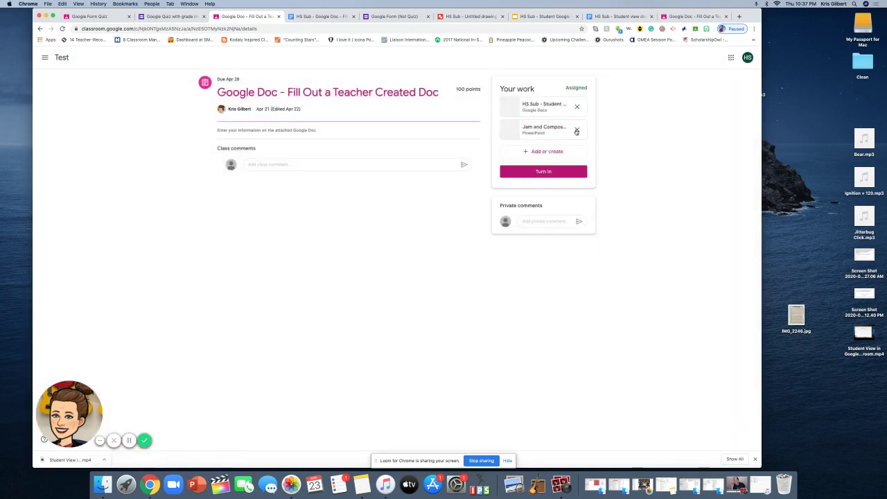
click(577, 131)
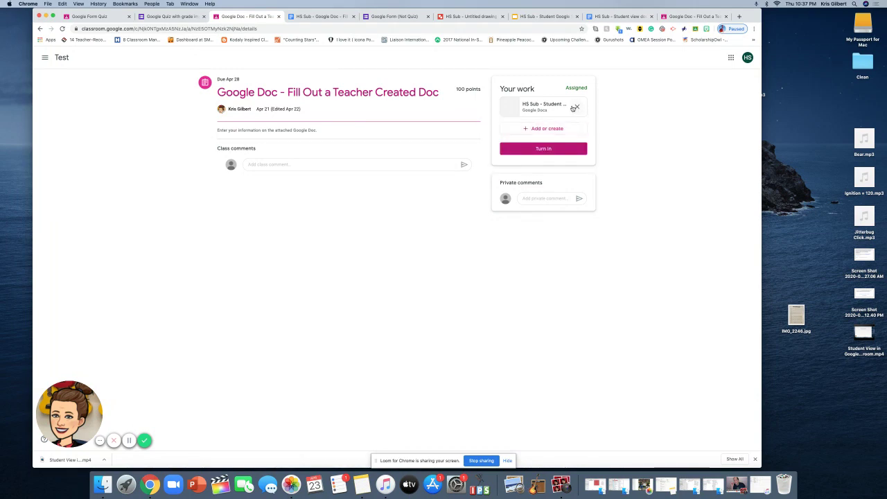
click(576, 108)
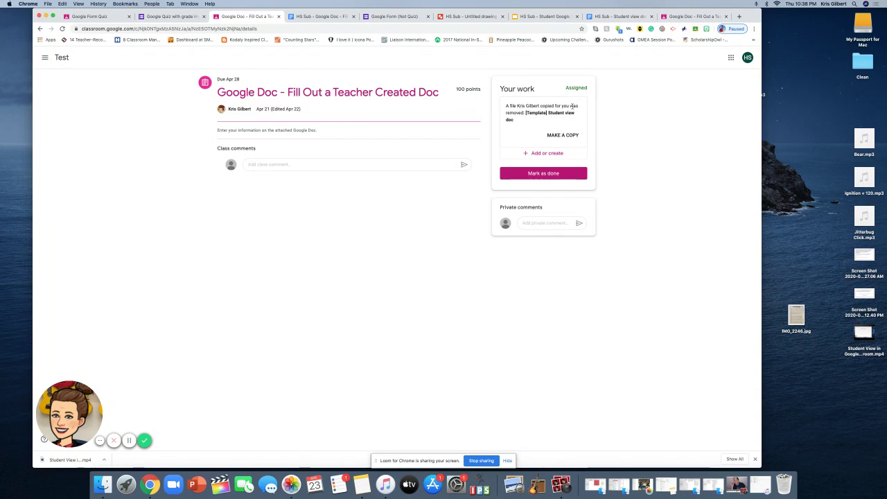
click(563, 136)
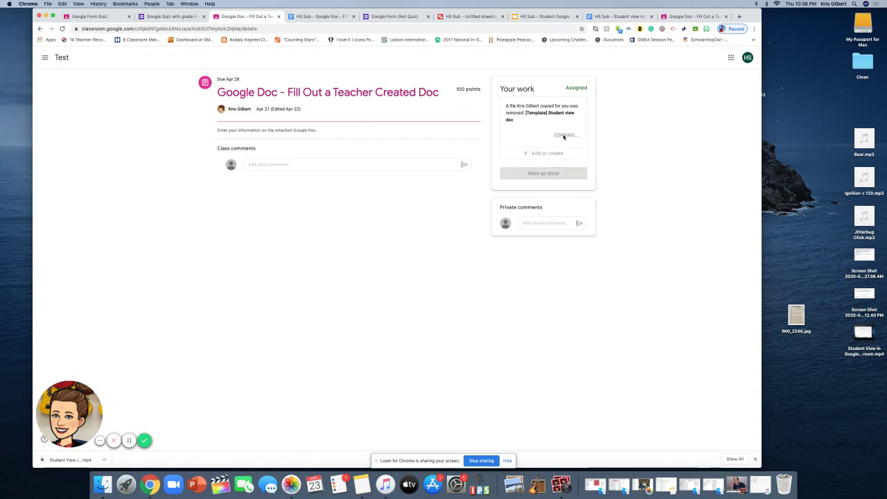